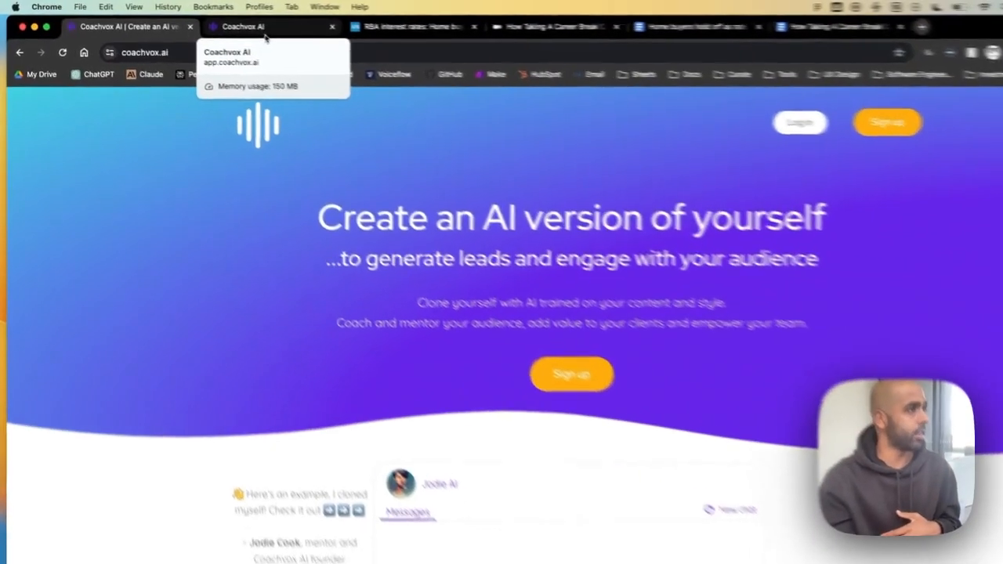
# - Replace the AI's full name with its short nickname
pyautogui.click(232, 30)
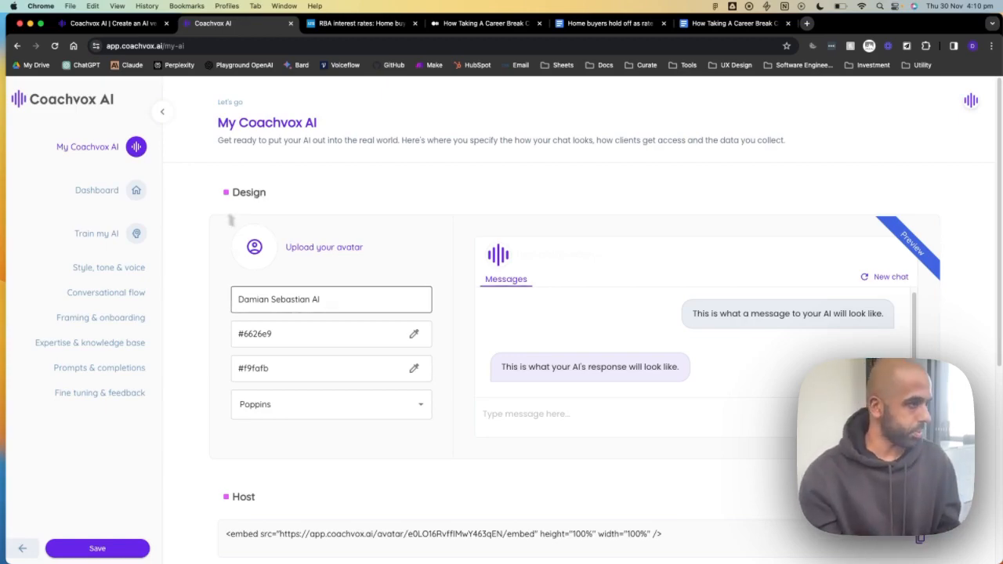
pyautogui.click(352, 299)
pyautogui.moveTo(356, 300); pyautogui.dragTo(224, 295)
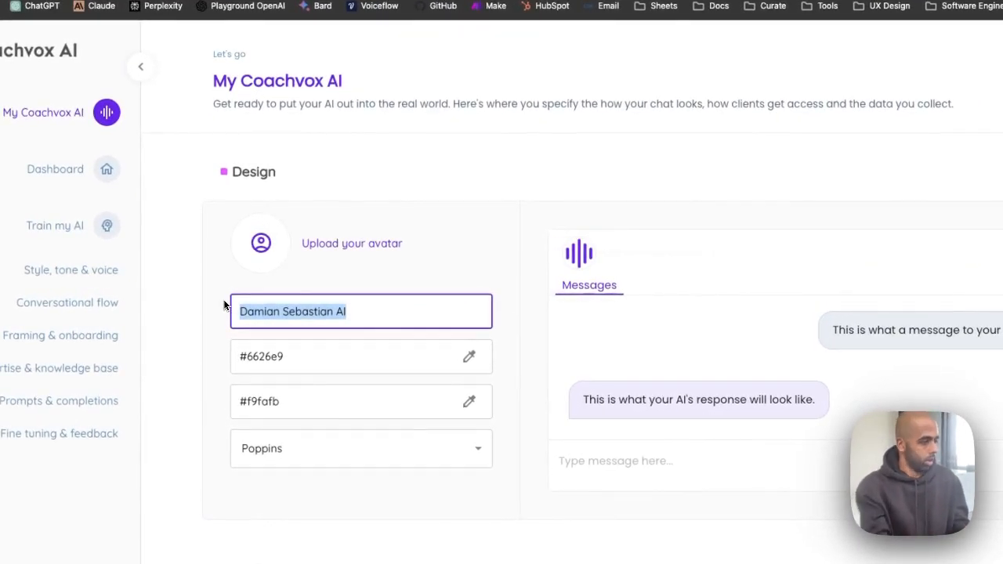
pyautogui.press('BackSpace')
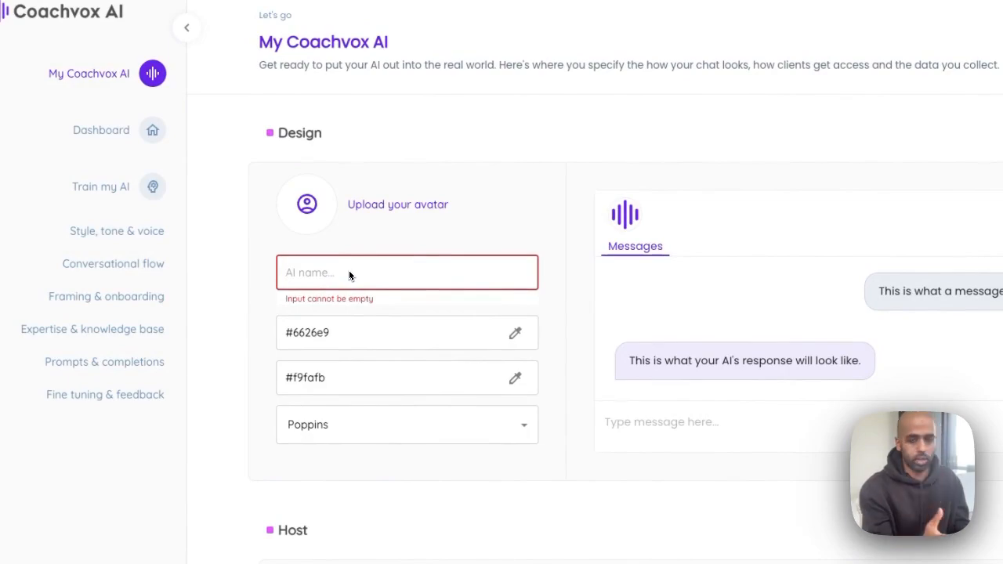
pyautogui.write('Sebo')
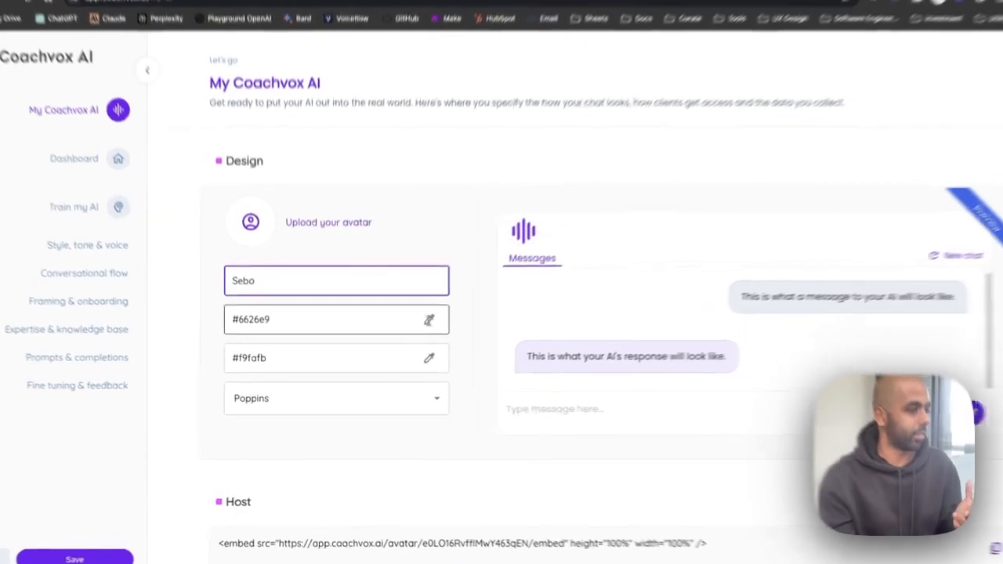
# - Change the first chat colour from #6626e9 to #7740ef, keeping the Poppins font
pyautogui.click(414, 335)
pyautogui.click(340, 364)
pyautogui.moveTo(356, 337)
pyautogui.mouseDown()
pyautogui.moveTo(320, 331)
pyautogui.moveTo(337, 332)
pyautogui.mouseUp()
pyautogui.click(545, 424)
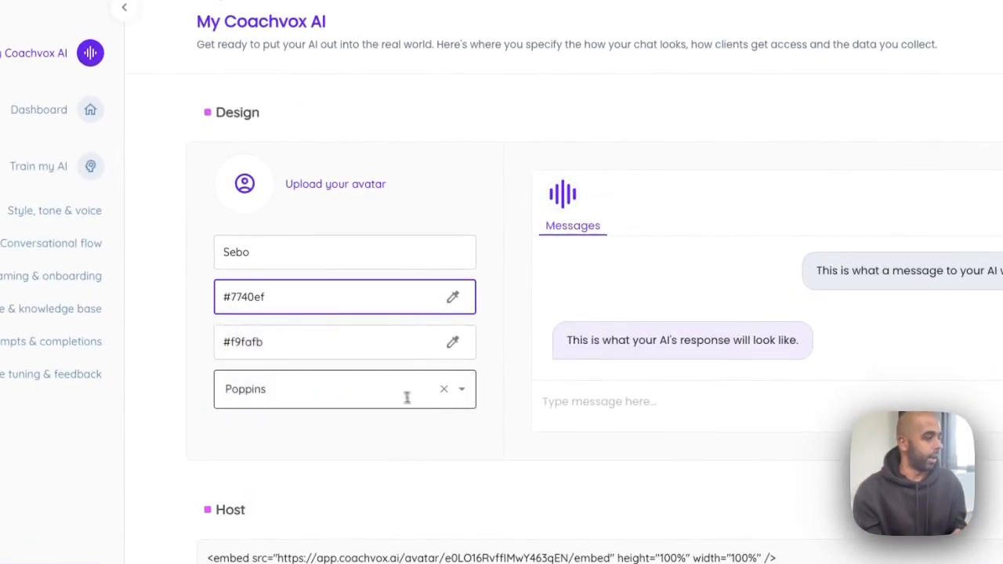
pyautogui.click(374, 390)
pyautogui.click(480, 461)
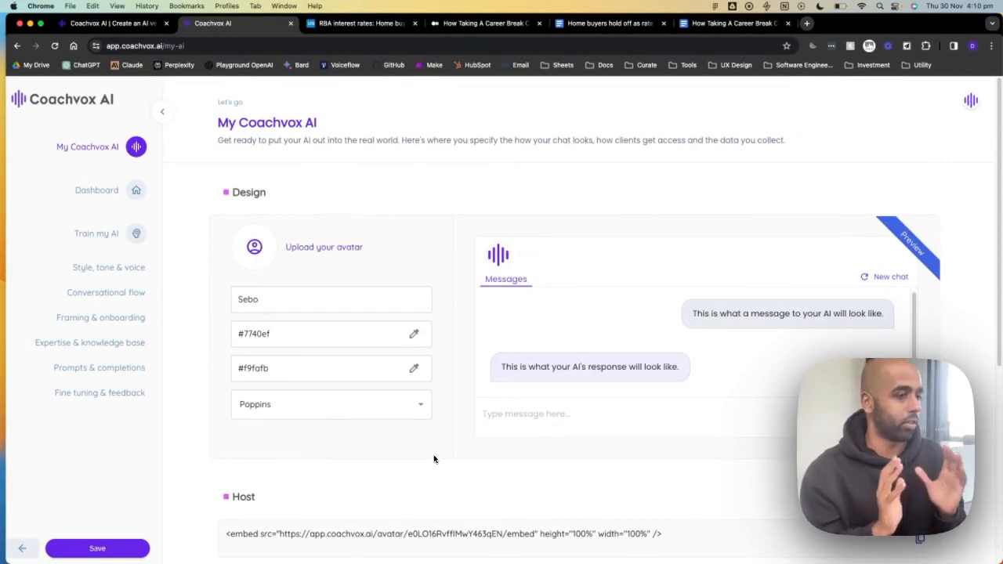
# - Review the Host and Data collection sections, then open the Dashboard showing 27% client-ready, 1 user, 4 responses
pyautogui.scroll(-4, 434, 459)
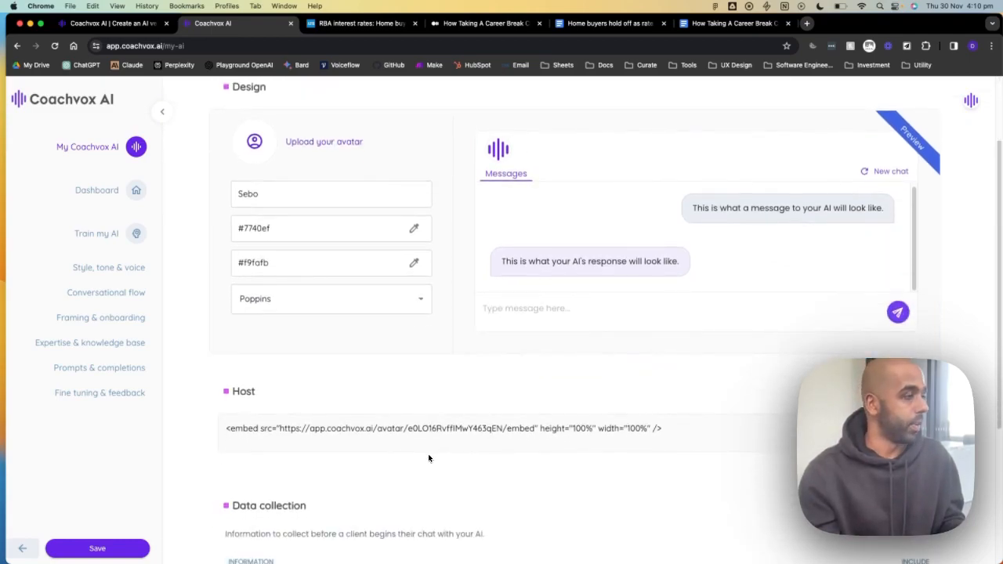
pyautogui.scroll(-2, 355, 443)
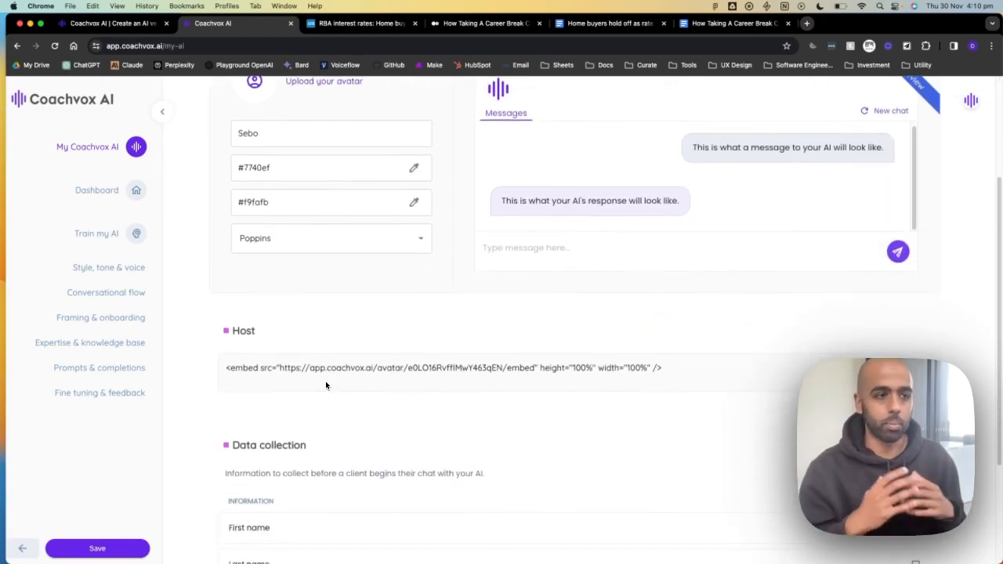
pyautogui.scroll(-5, 325, 383)
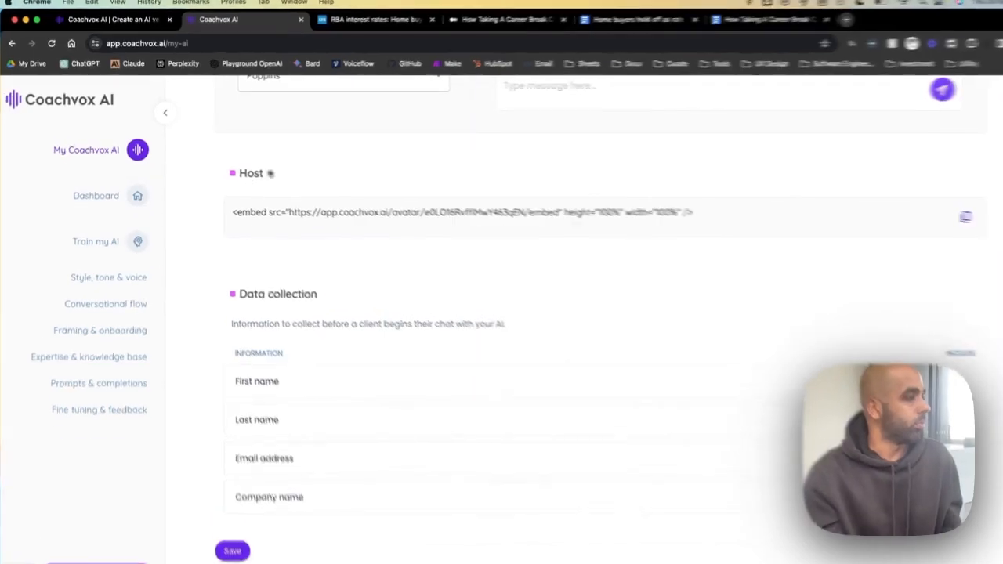
pyautogui.scroll(2, 378, 191)
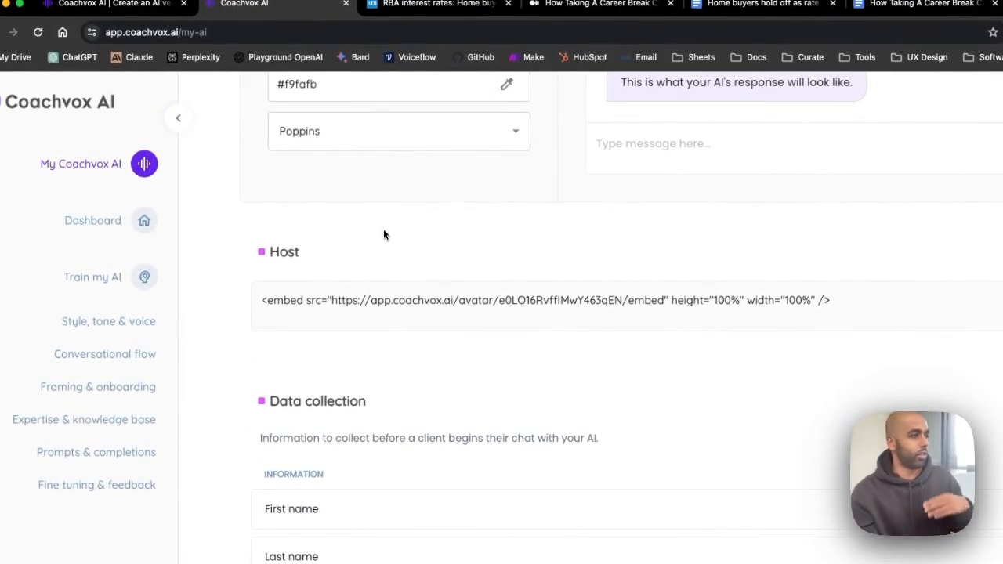
pyautogui.scroll(3, 383, 239)
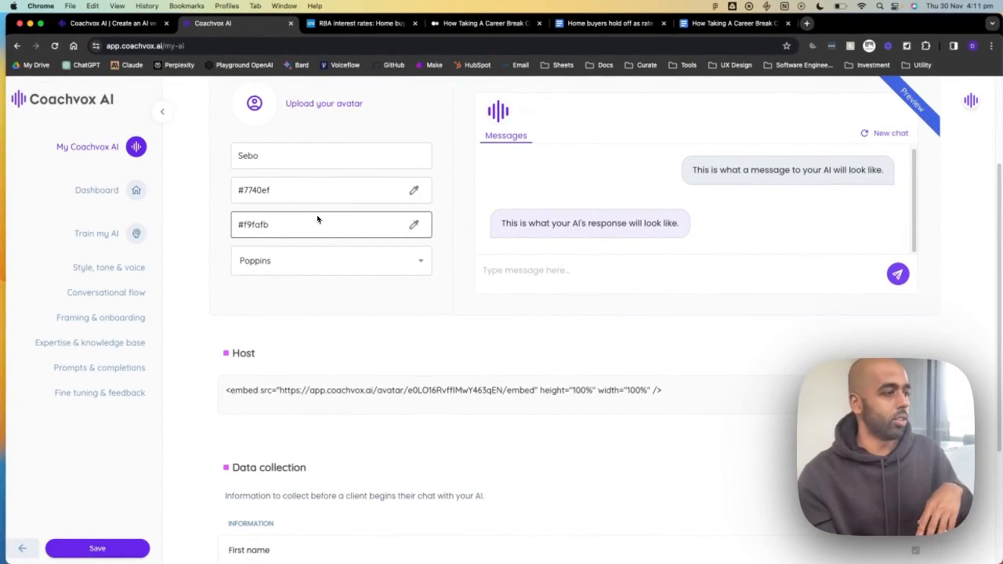
pyautogui.scroll(-3, 318, 219)
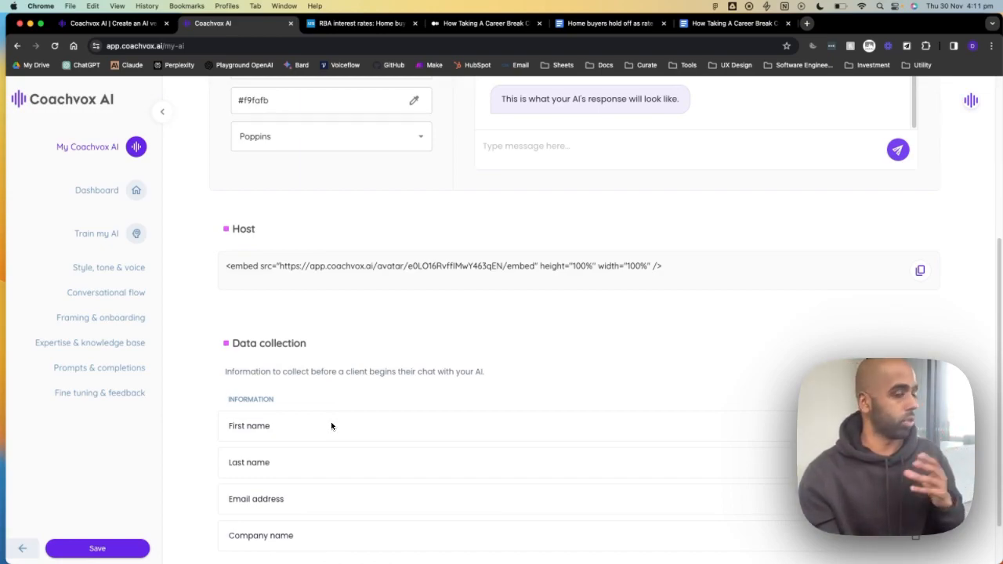
pyautogui.scroll(3, 314, 419)
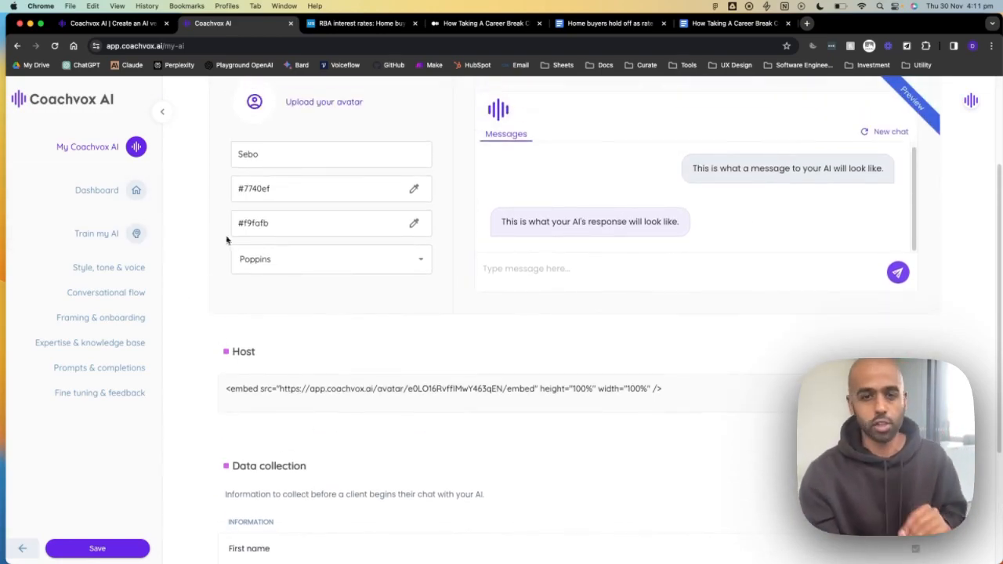
pyautogui.click(112, 196)
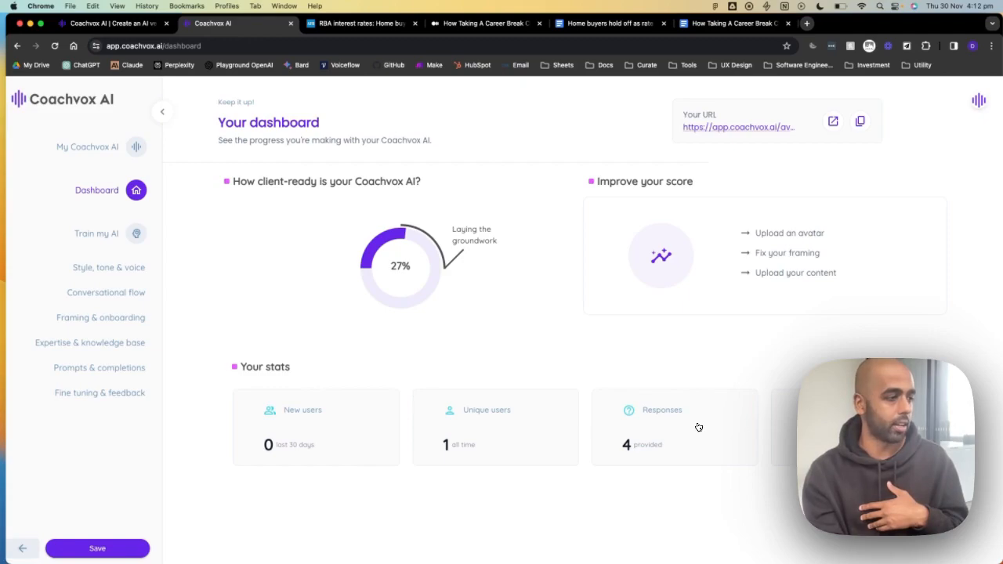
pyautogui.click(504, 412)
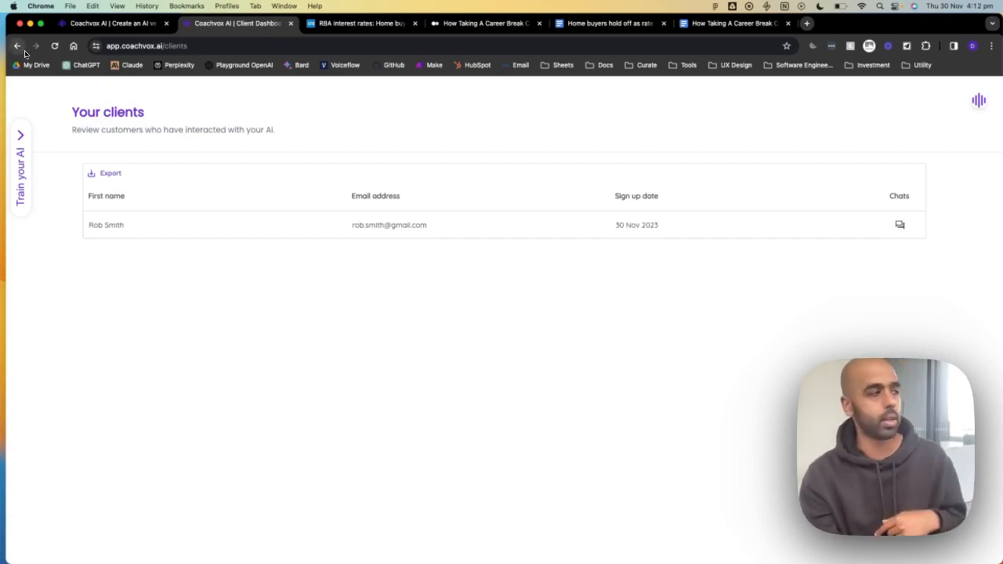
pyautogui.click(19, 48)
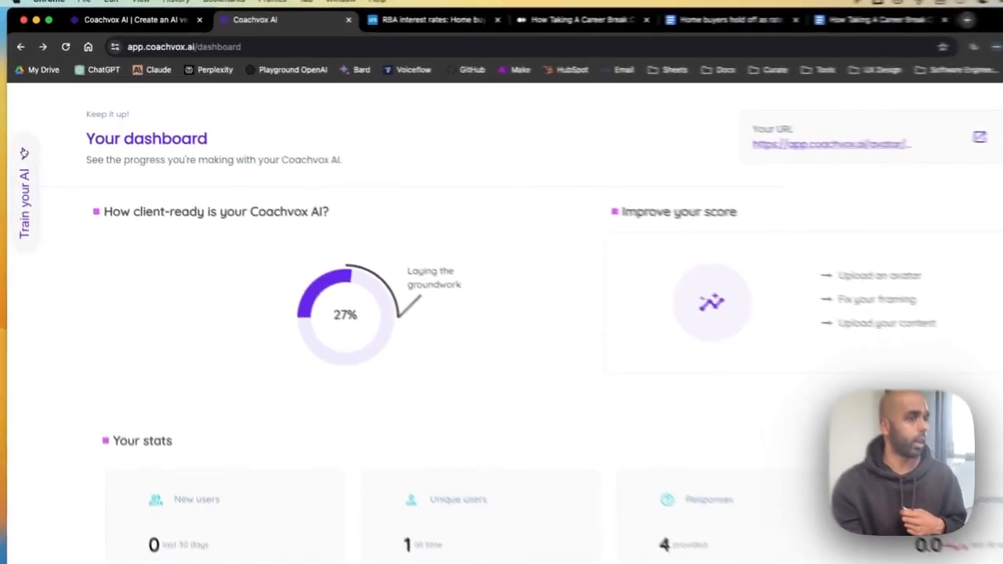
pyautogui.click(24, 154)
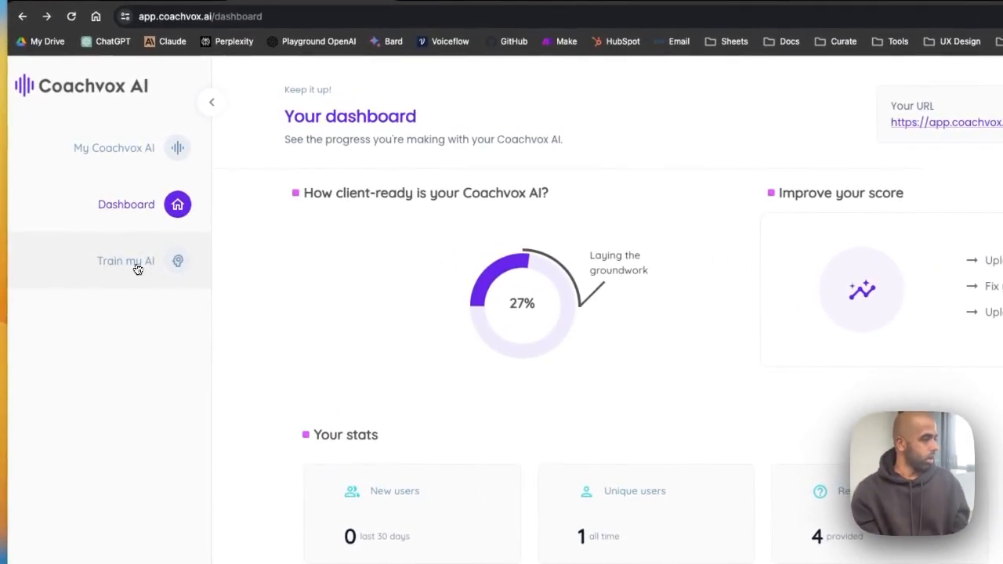
pyautogui.click(137, 268)
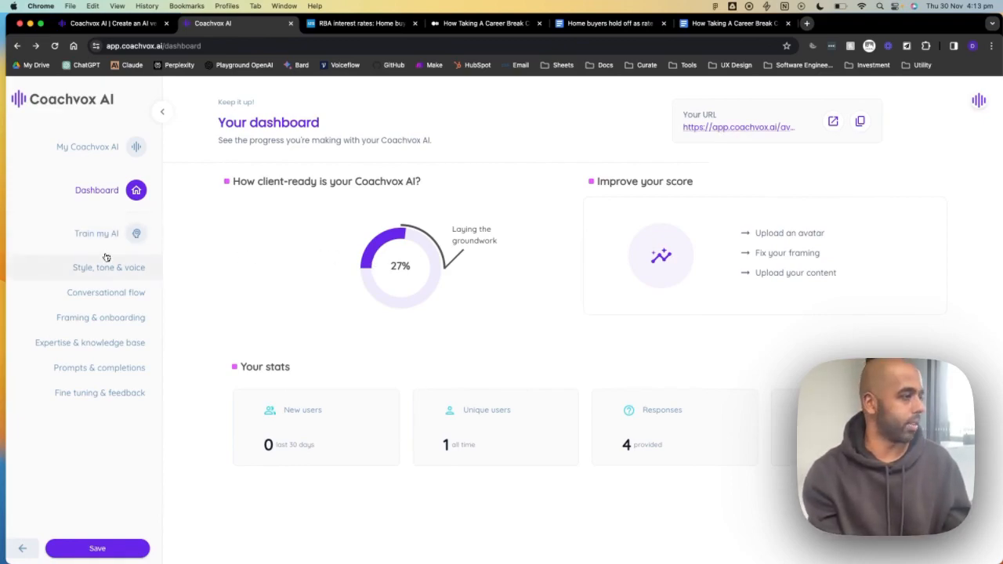
# - Open Style, tone & voice and select all of the 159-character Who you are answer
pyautogui.click(107, 263)
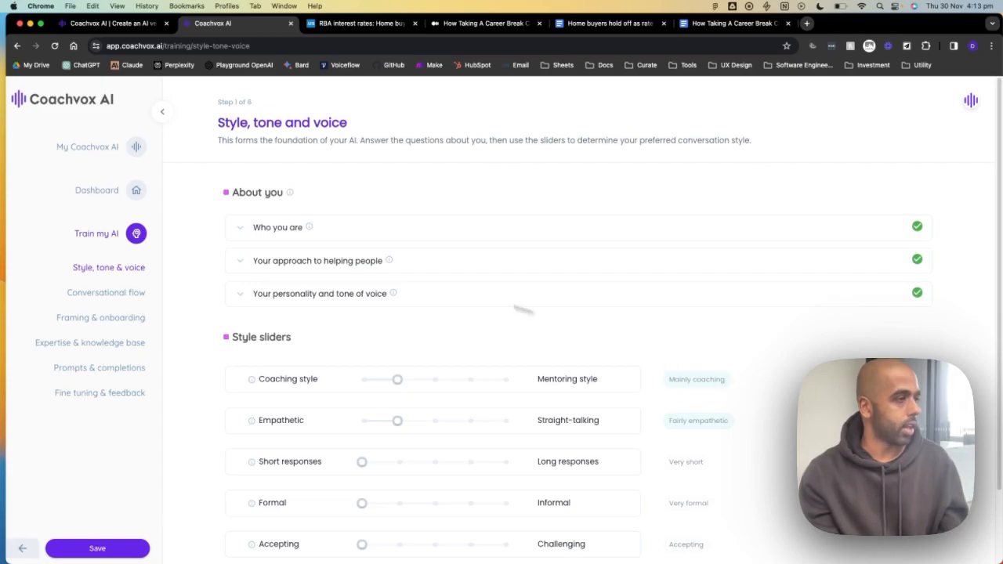
pyautogui.click(244, 229)
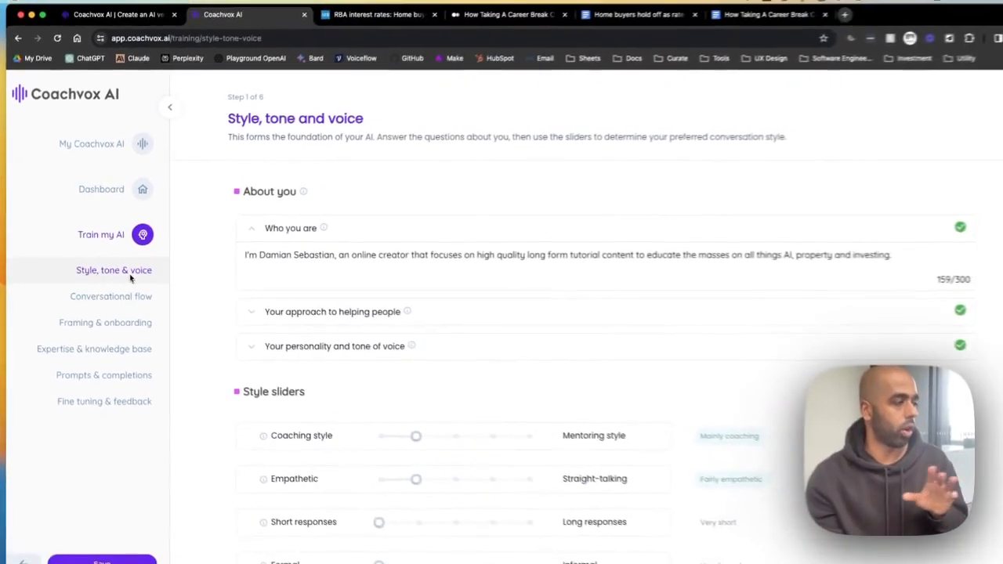
pyautogui.click(352, 266)
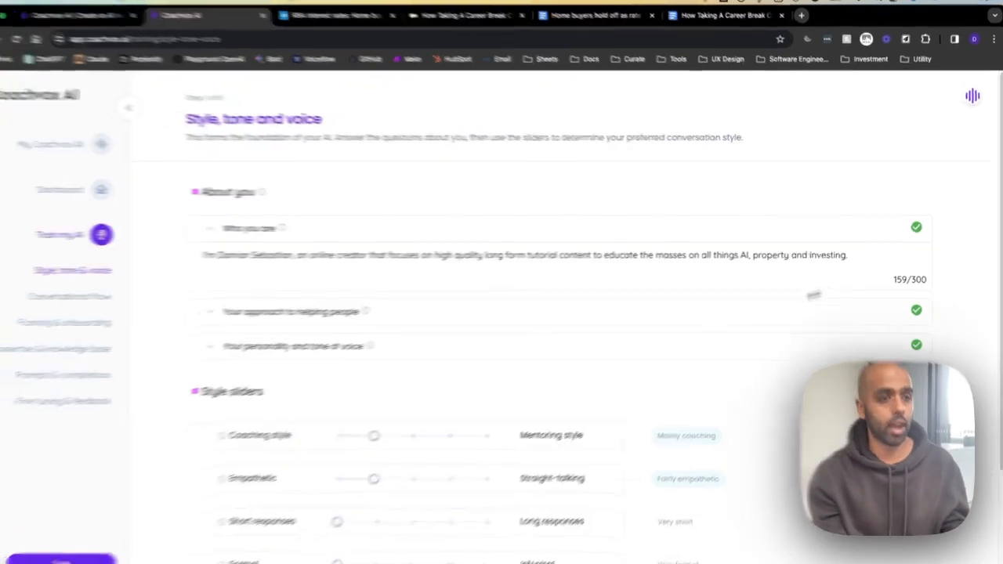
pyautogui.hotkey('ctrl', 'a')
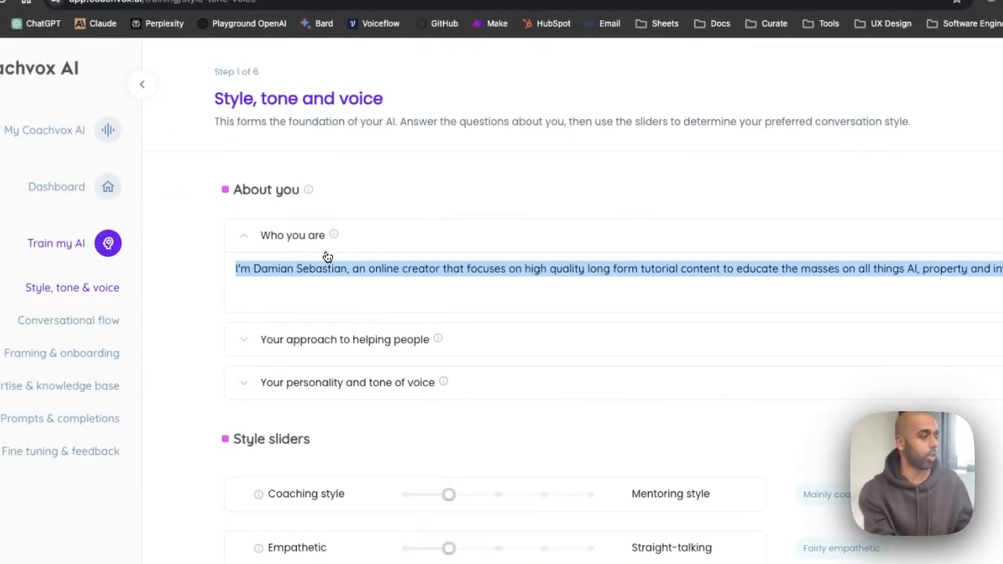
# - Replace the full name in the Who you are answer with the nickname
pyautogui.moveTo(350, 269); pyautogui.dragTo(255, 269)
pyautogui.press('BackSpace')
pyautogui.write('Sebo')
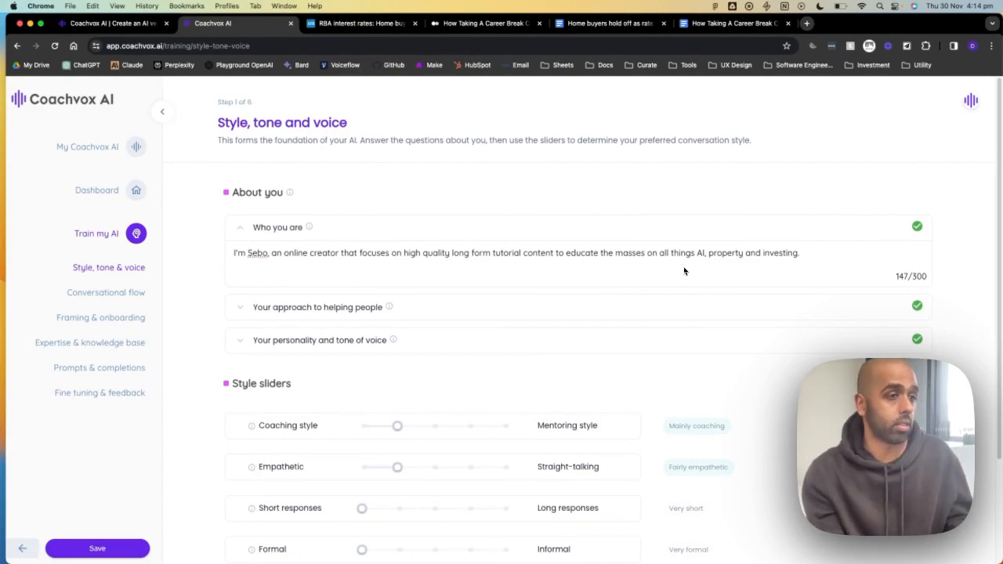
# - Replace the answer's ending about AI, property and investing with 'property investing'
pyautogui.moveTo(811, 252); pyautogui.dragTo(705, 251)
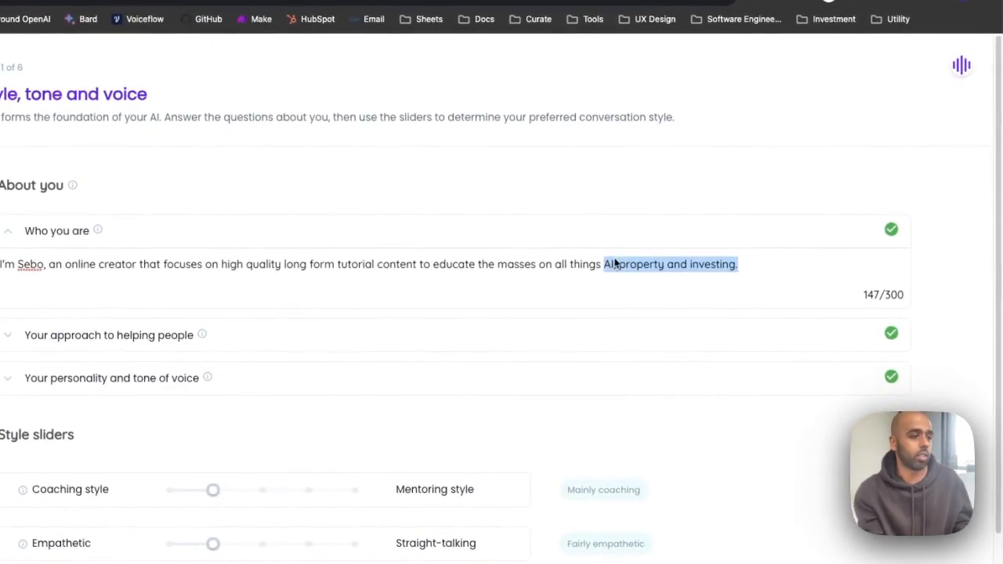
pyautogui.press('BackSpace')
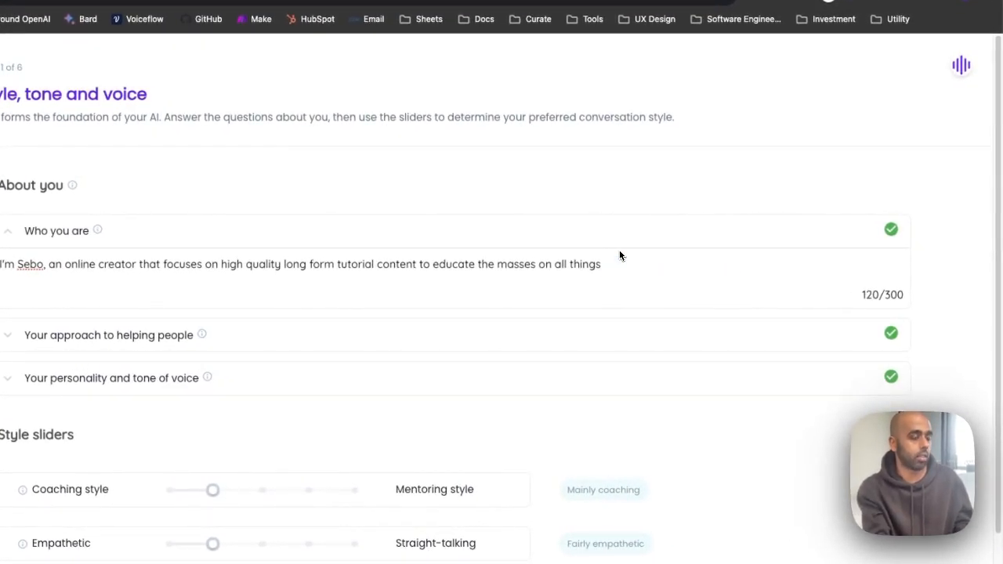
pyautogui.write('prope')
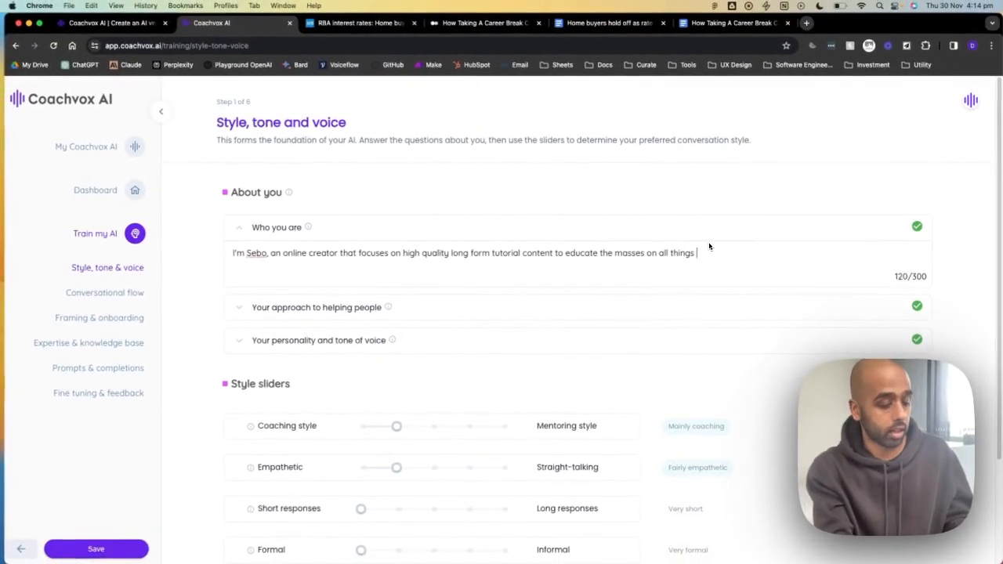
pyautogui.write('rty investing')
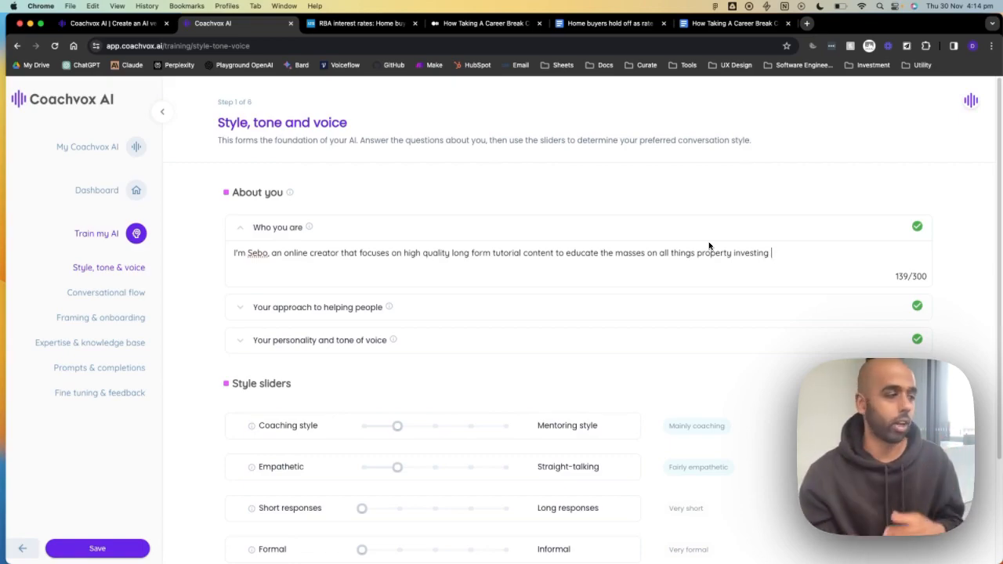
pyautogui.doubleClick(210, 252)
pyautogui.click(394, 254)
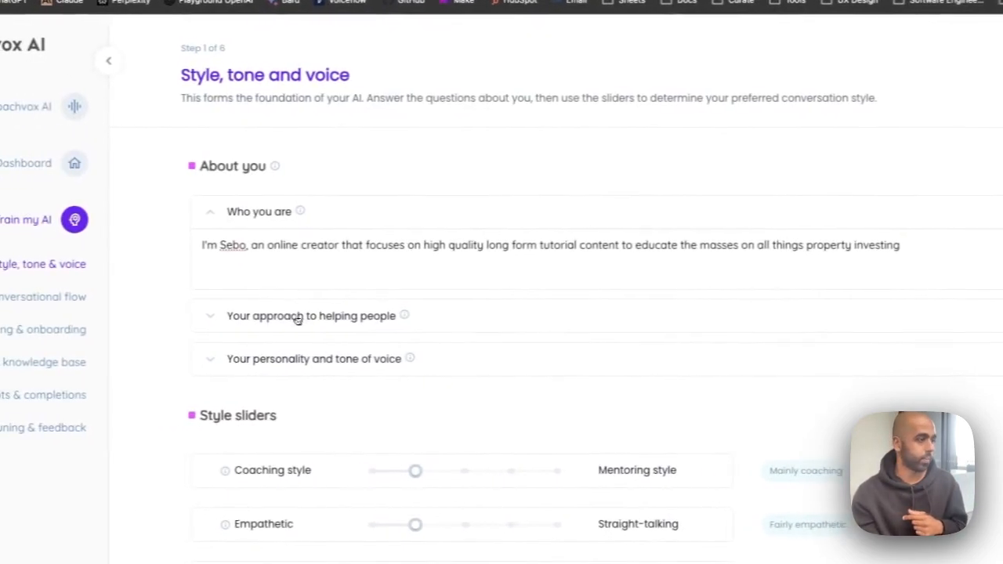
pyautogui.click(297, 318)
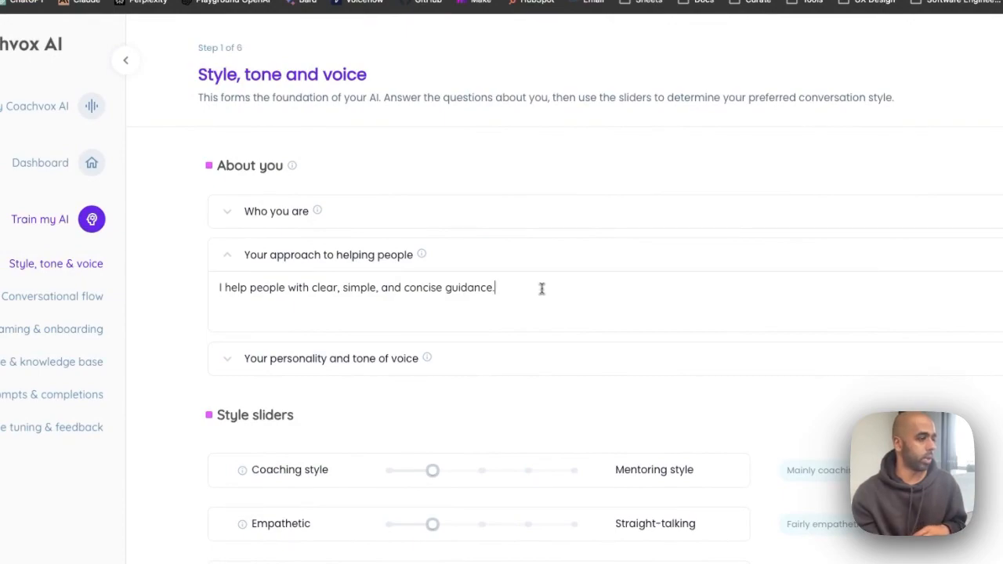
pyautogui.click(424, 256)
pyautogui.click(427, 258)
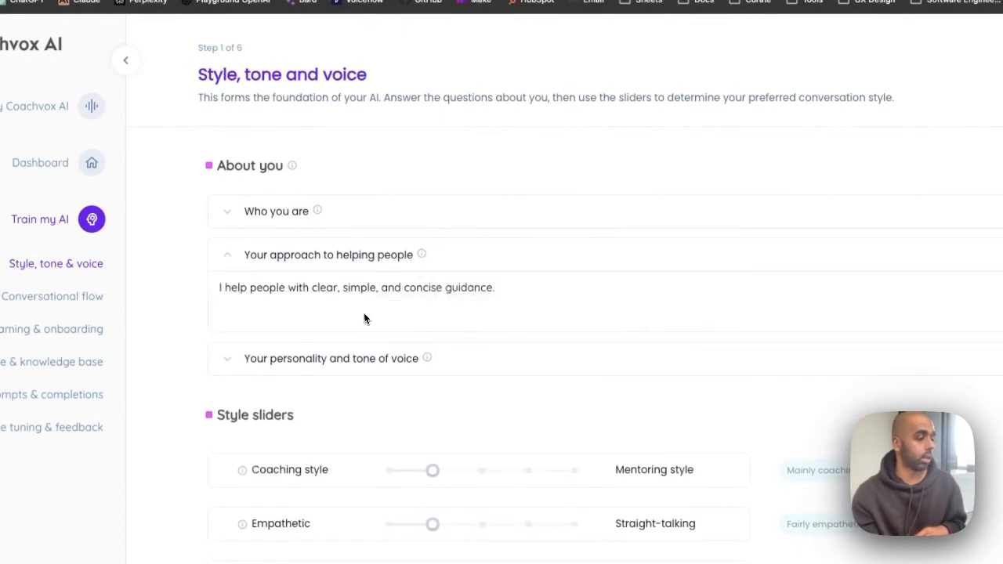
pyautogui.moveTo(427, 262)
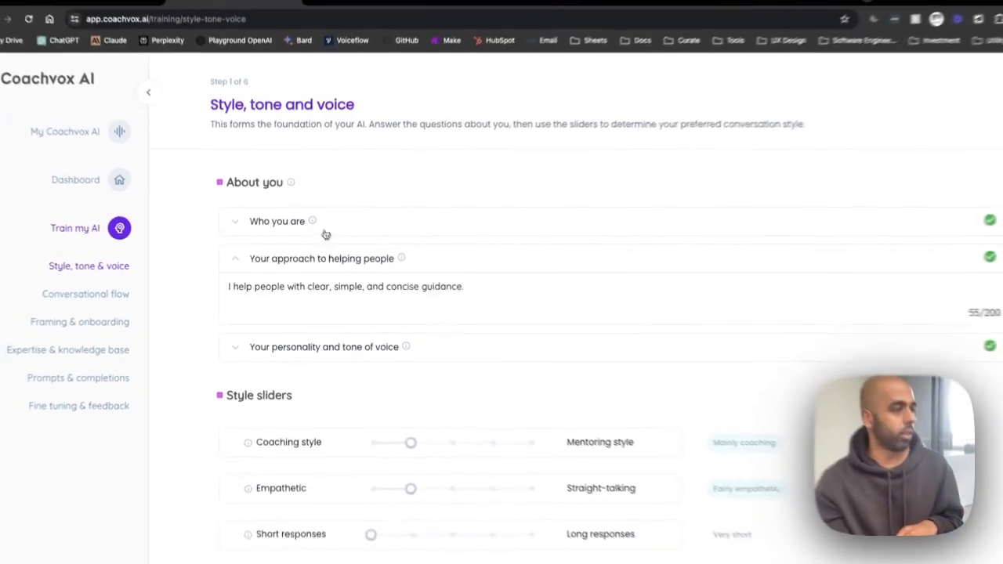
pyautogui.moveTo(314, 222)
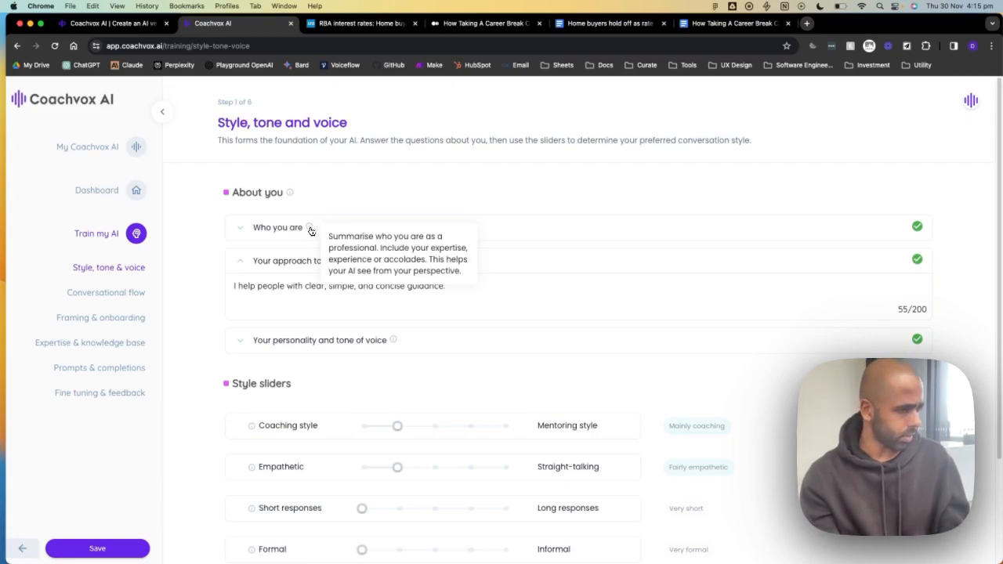
pyautogui.click(241, 228)
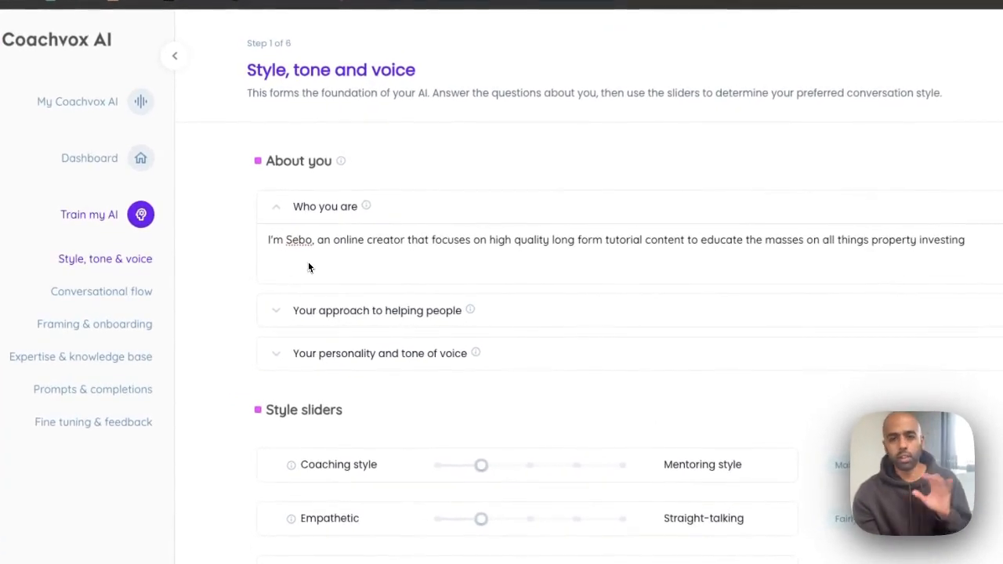
pyautogui.click(269, 320)
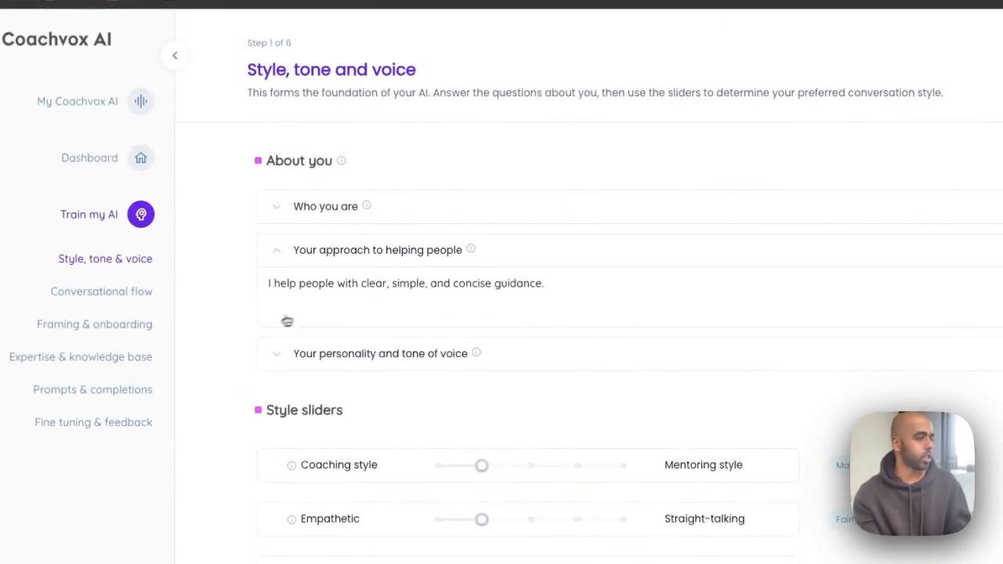
pyautogui.click(469, 251)
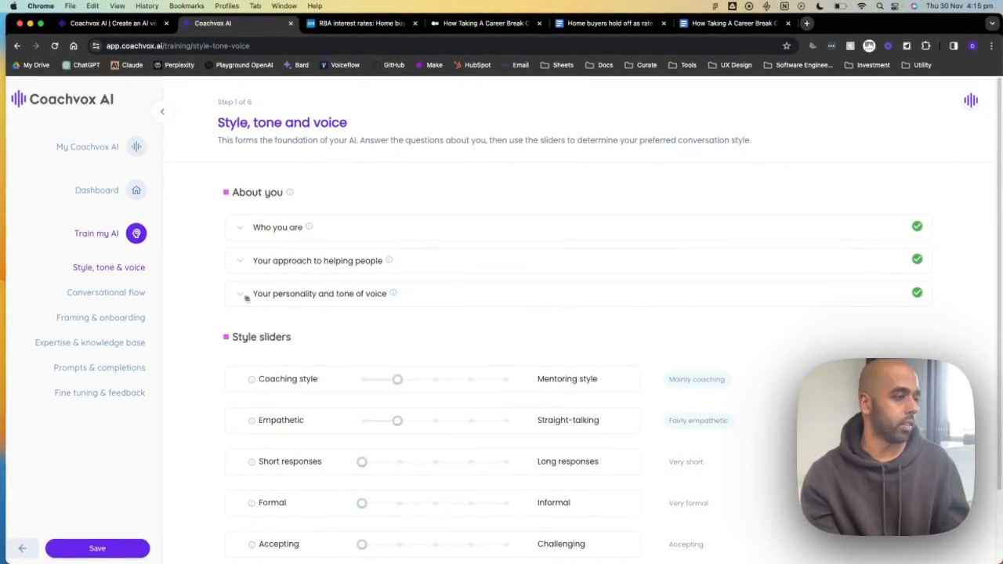
pyautogui.click(392, 293)
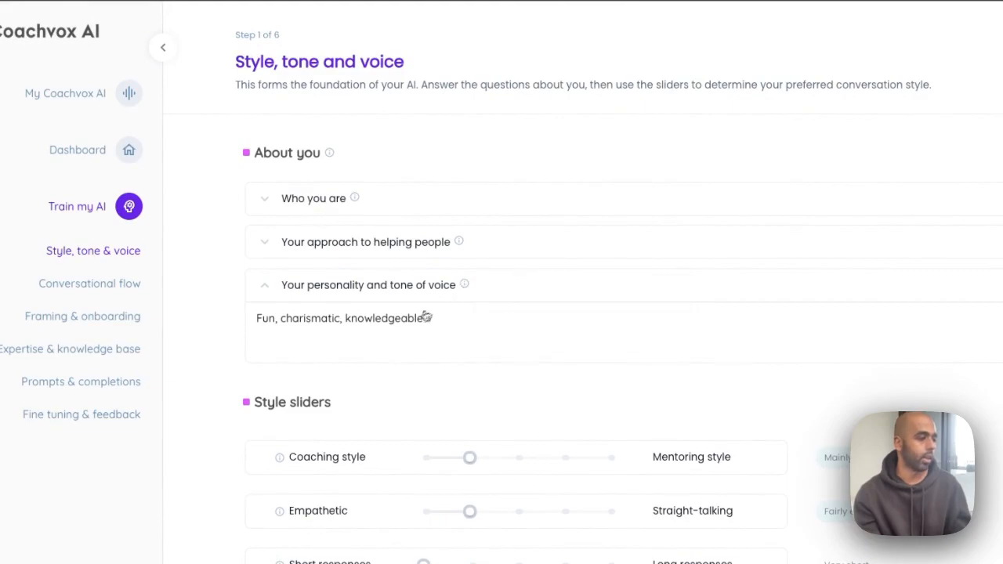
pyautogui.click(466, 287)
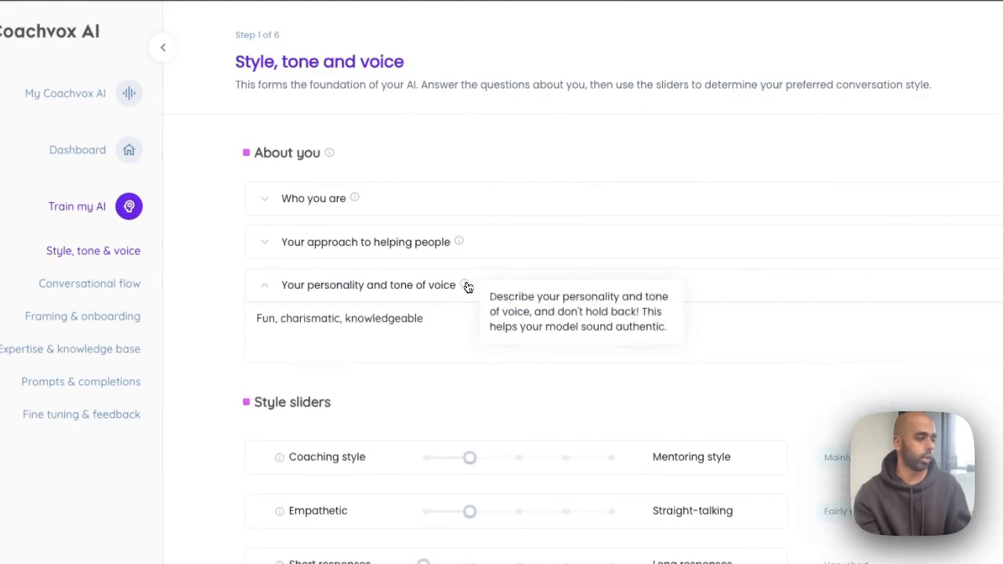
pyautogui.click(432, 315)
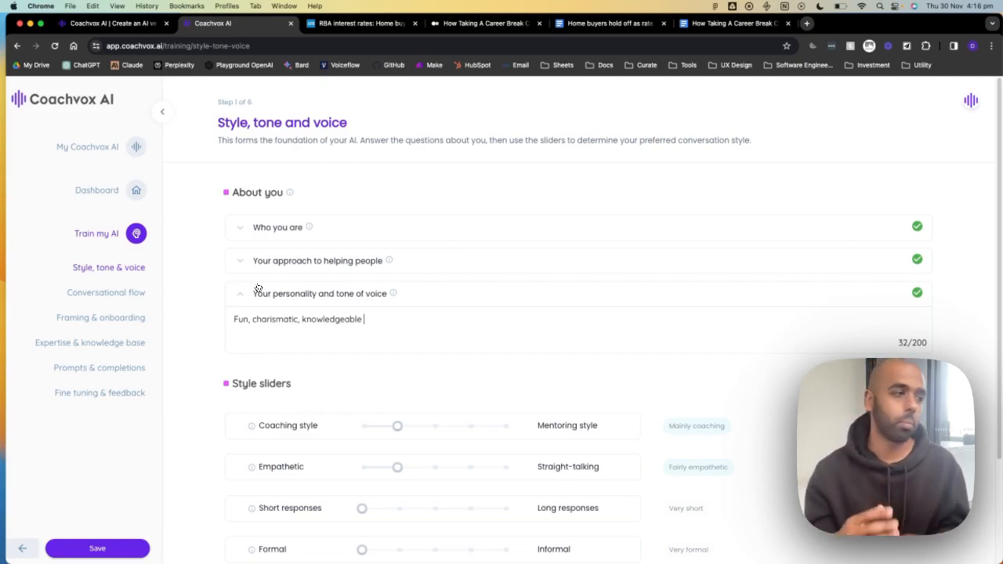
pyautogui.click(254, 293)
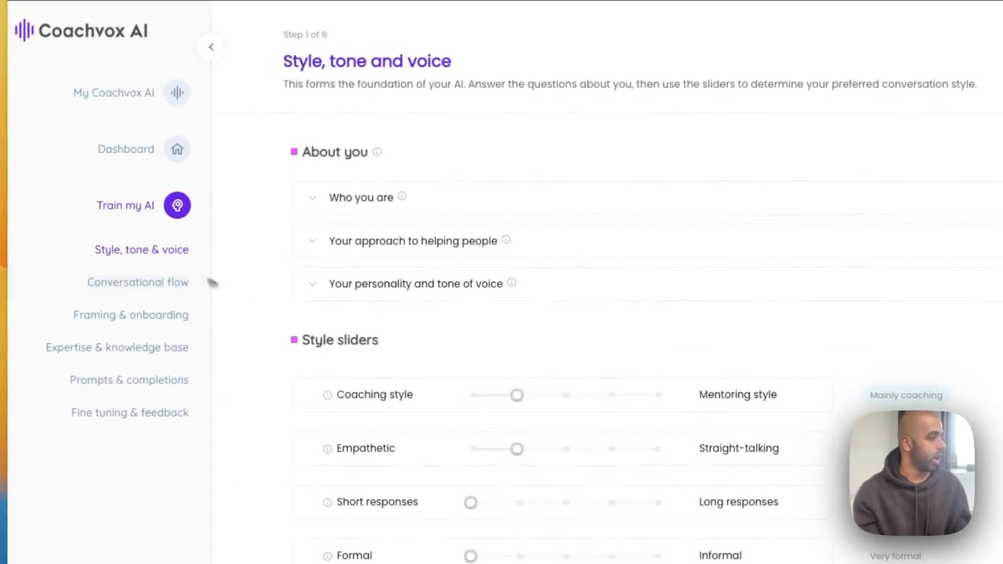
pyautogui.scroll(-1, 352, 337)
pyautogui.scroll(-1, 315, 326)
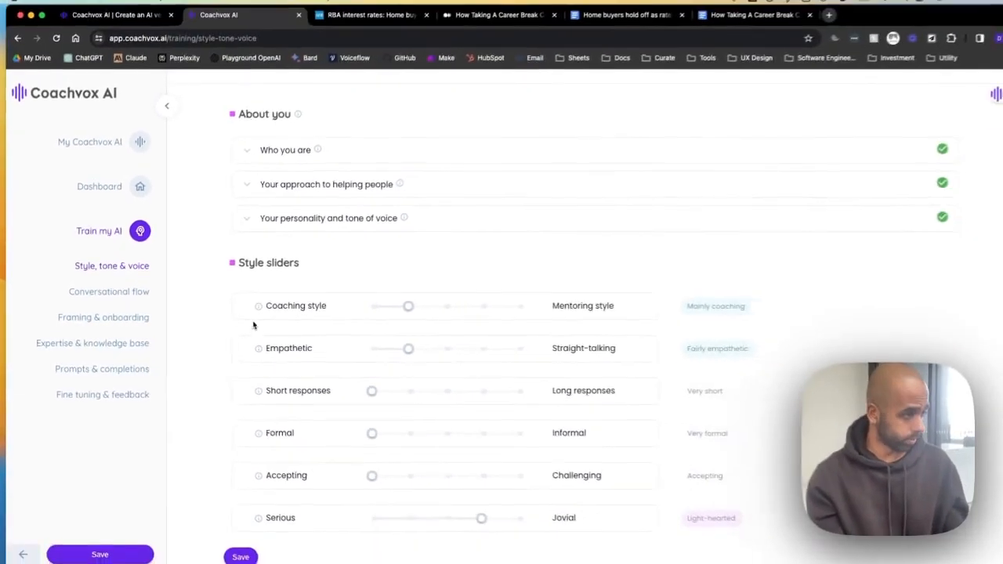
pyautogui.scroll(-1, 253, 325)
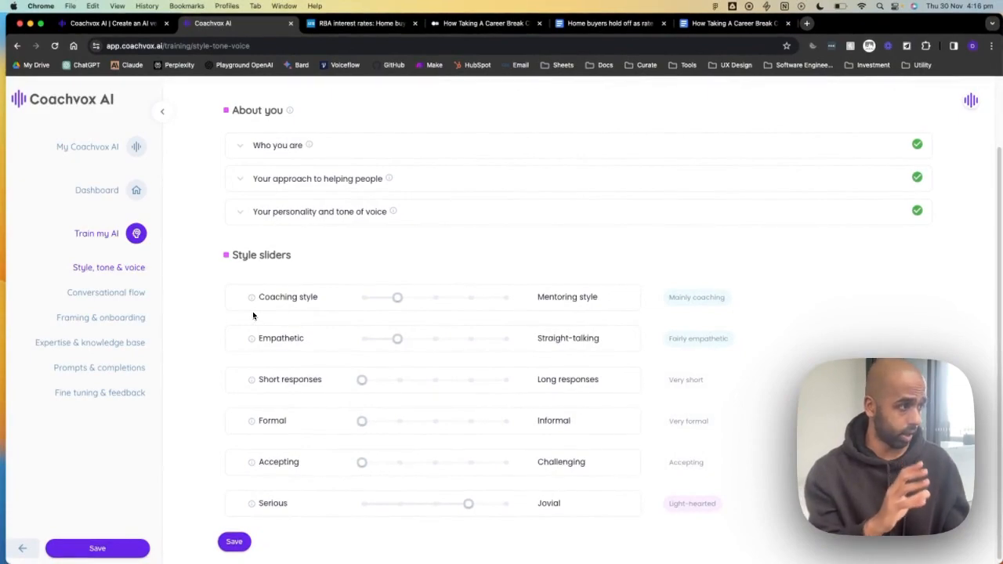
pyautogui.moveTo(399, 332)
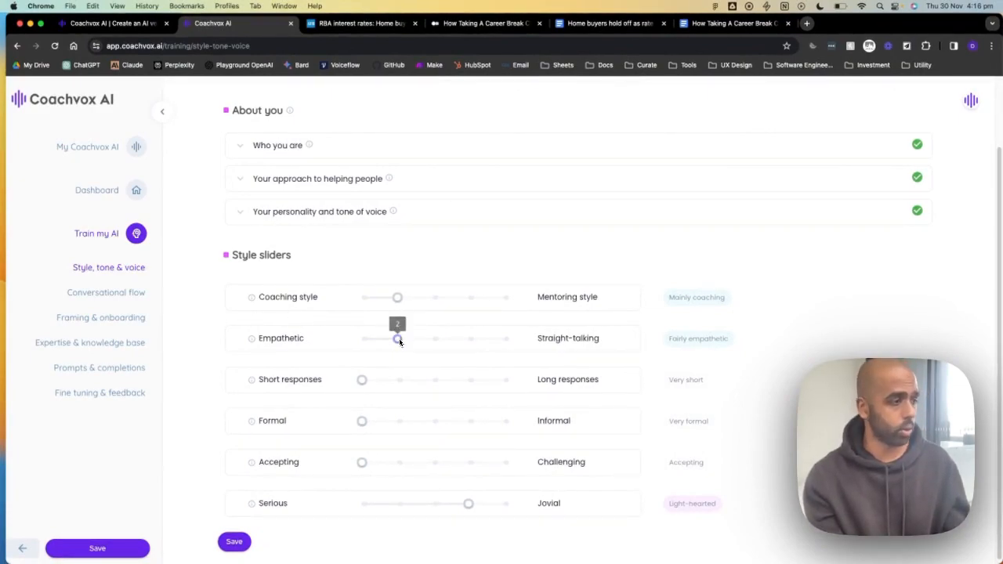
pyautogui.moveTo(369, 381)
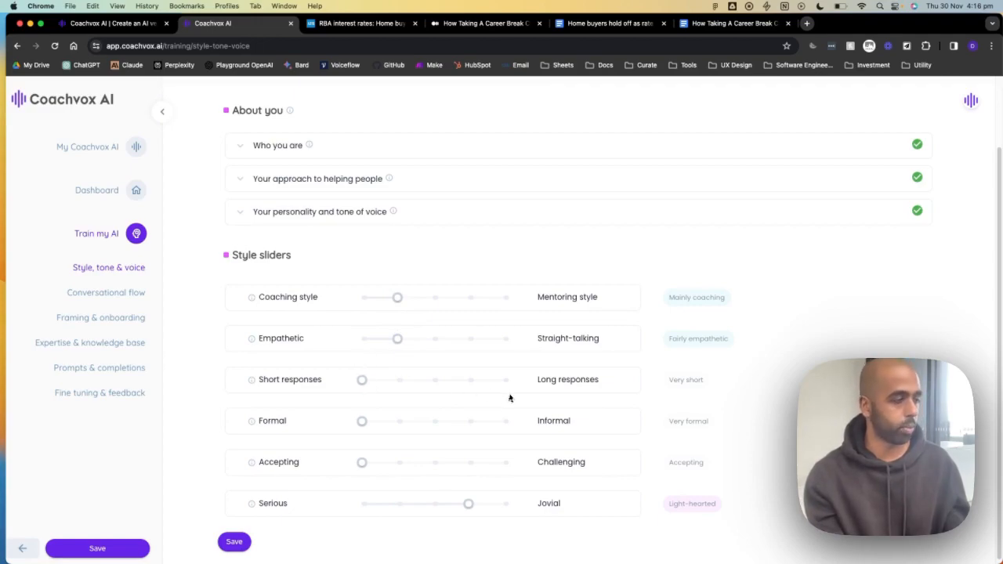
pyautogui.moveTo(405, 306)
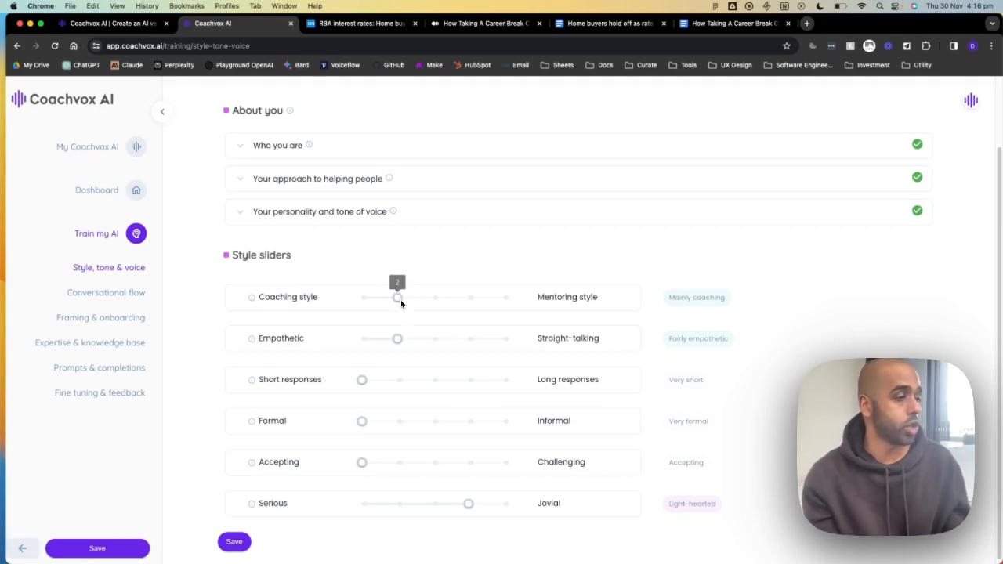
# - Set Empathetic to Balanced, Formal to Neutral, Accepting to Gentle resistance, Serious to Amiable, and save
pyautogui.moveTo(398, 347); pyautogui.dragTo(435, 340)
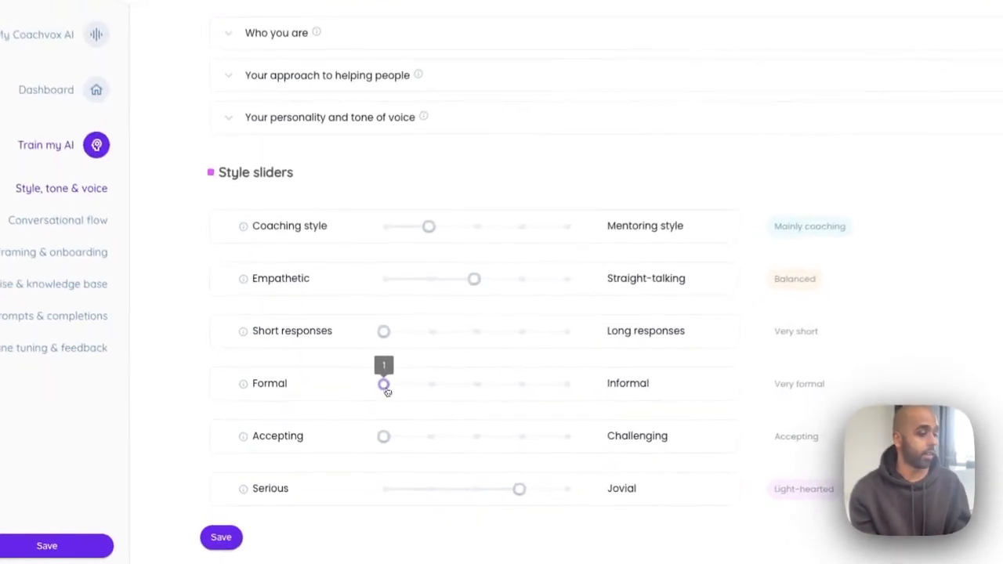
pyautogui.moveTo(386, 391); pyautogui.dragTo(463, 382)
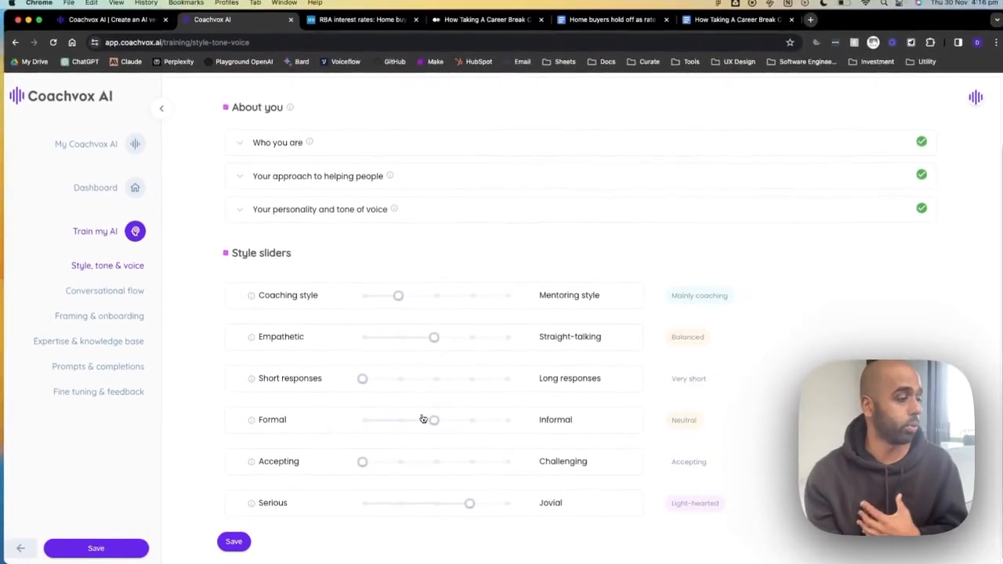
pyautogui.moveTo(362, 462); pyautogui.dragTo(382, 466)
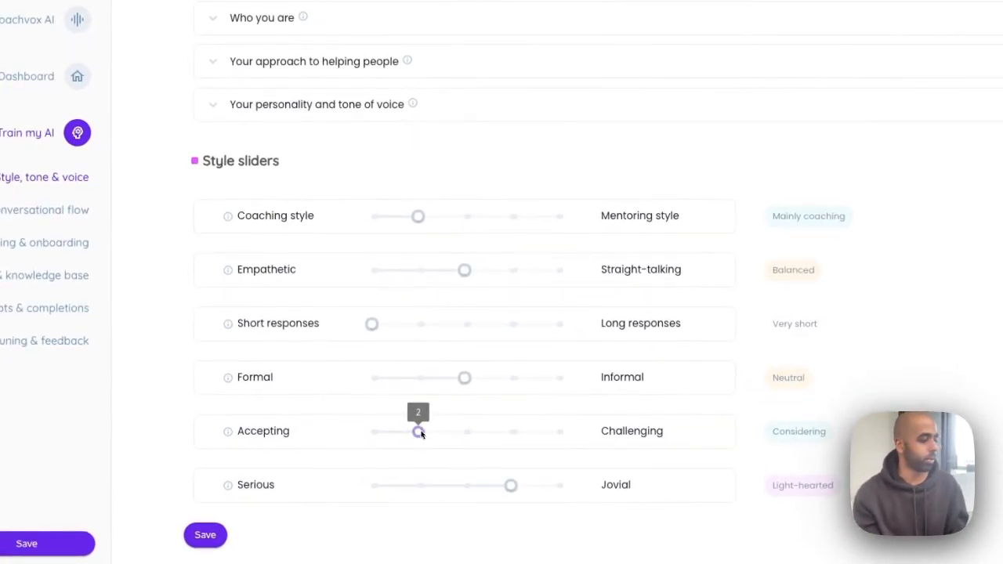
pyautogui.click(441, 434)
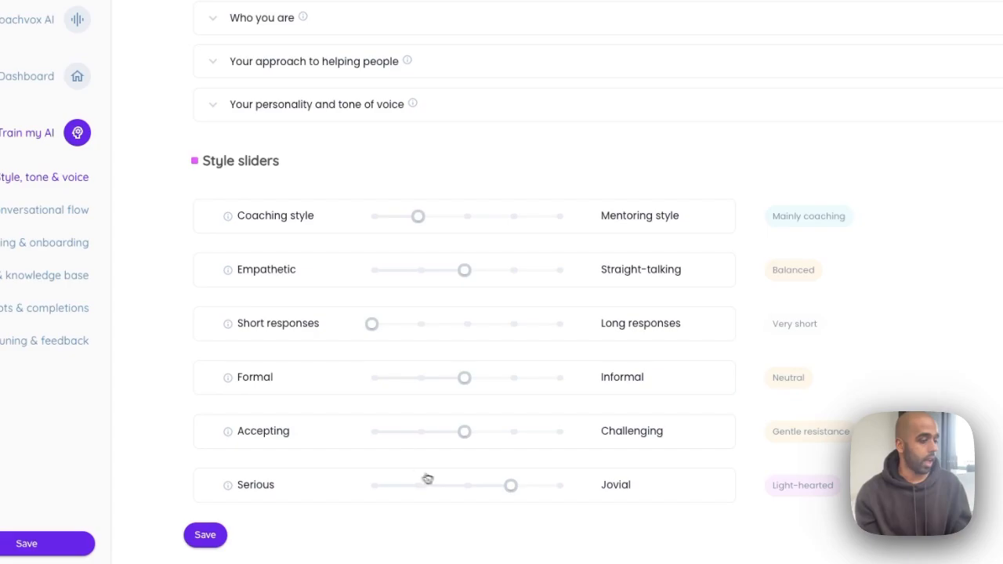
pyautogui.moveTo(510, 483); pyautogui.dragTo(463, 487)
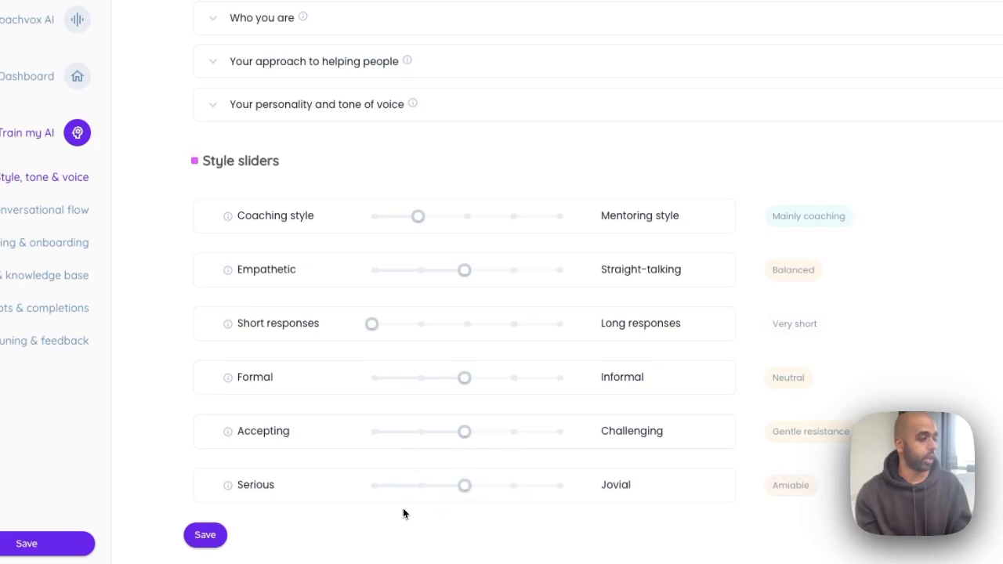
pyautogui.scroll(2, 404, 511)
pyautogui.moveTo(374, 381)
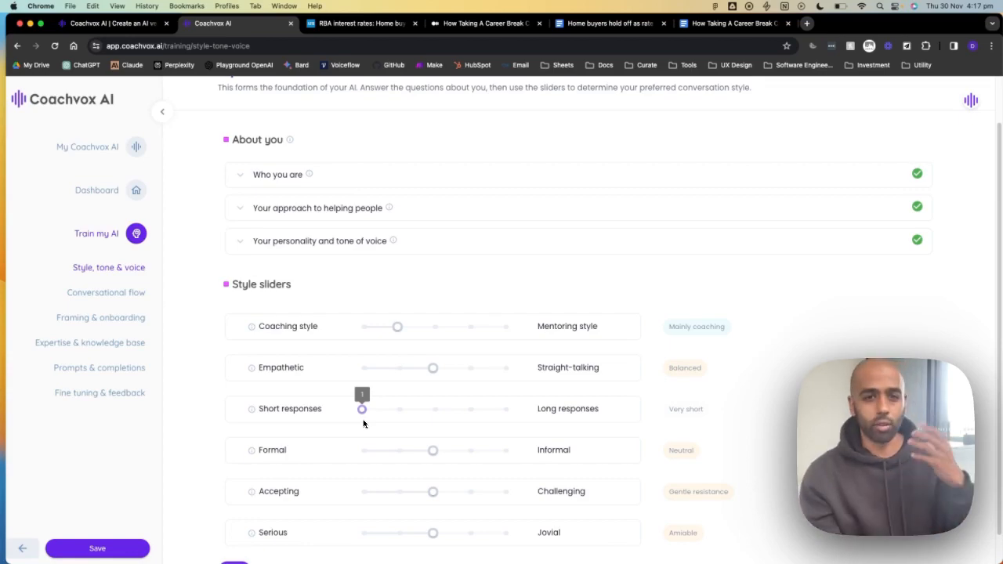
pyautogui.scroll(-1, 313, 320)
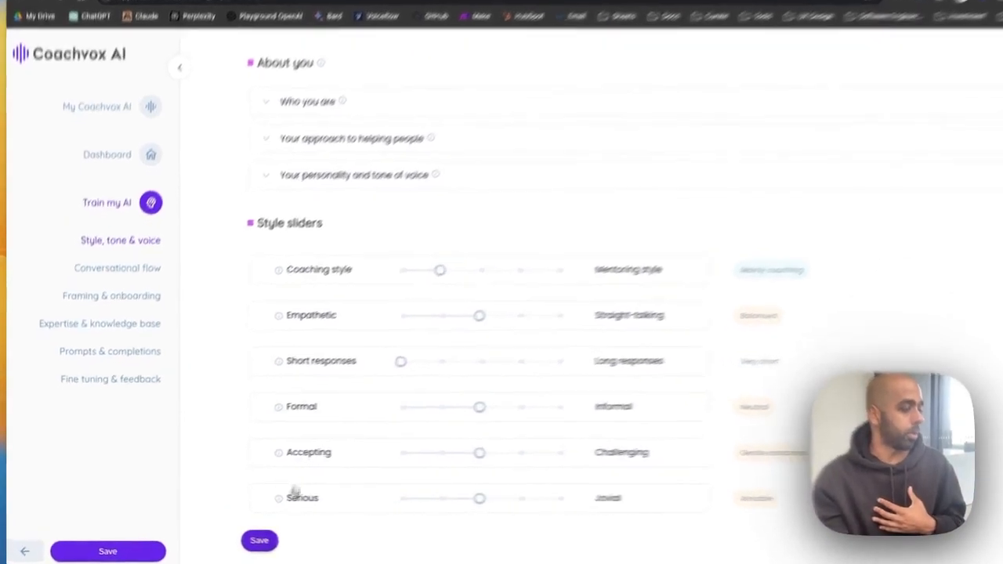
pyautogui.click(242, 540)
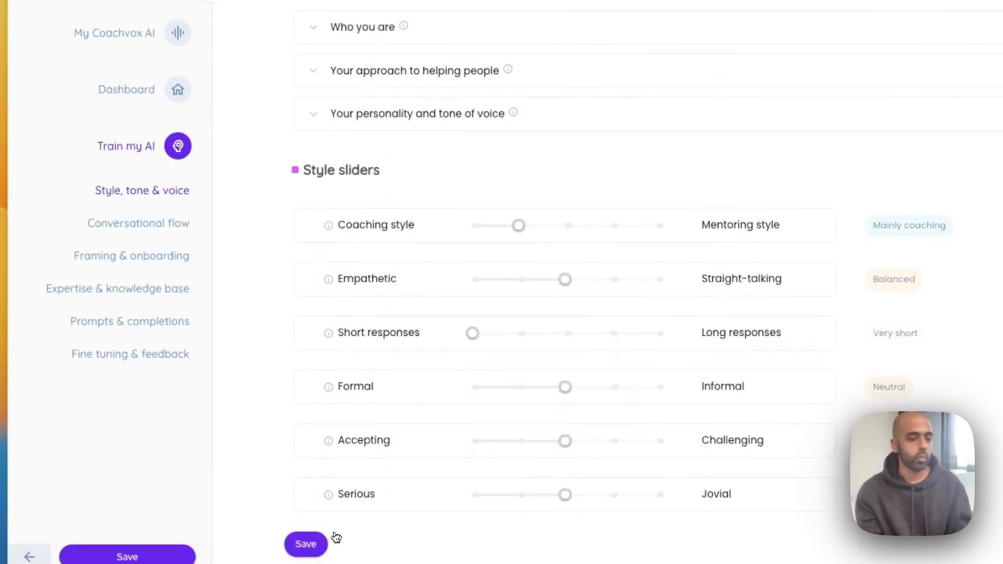
# - Open Conversational flow and look over the Greetings, Sign offs and Starters options
pyautogui.click(137, 228)
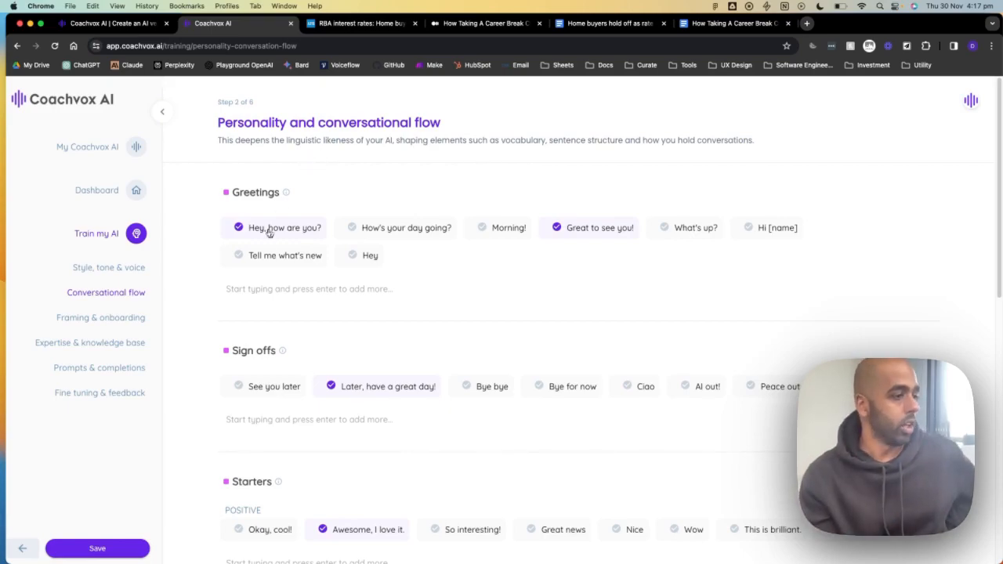
pyautogui.scroll(-3, 280, 245)
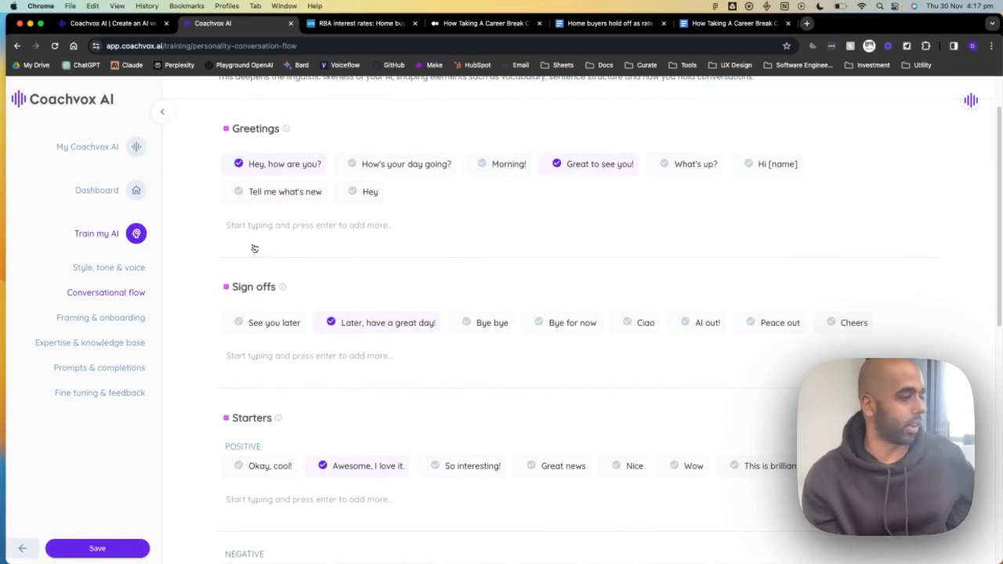
pyautogui.scroll(3, 250, 246)
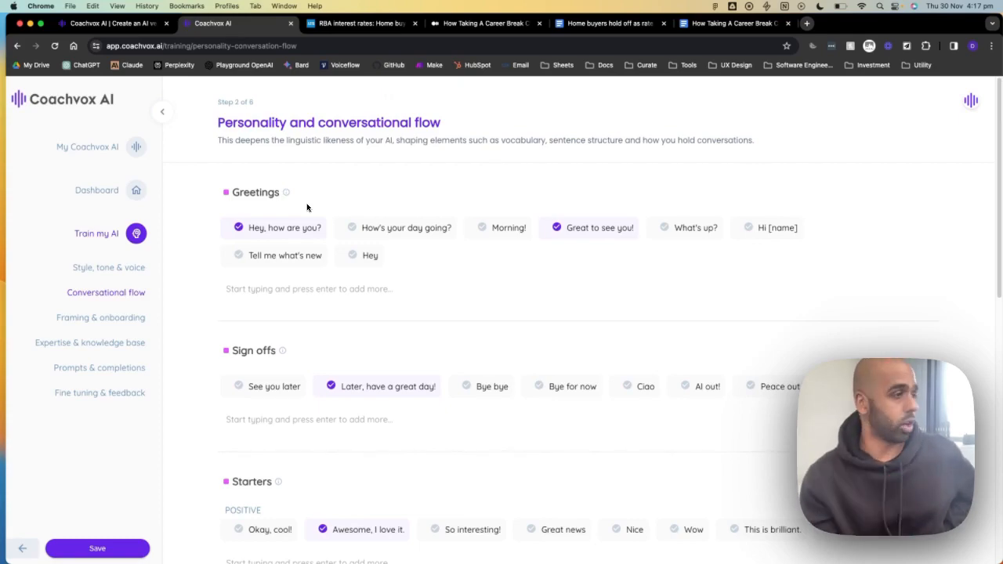
pyautogui.moveTo(286, 192)
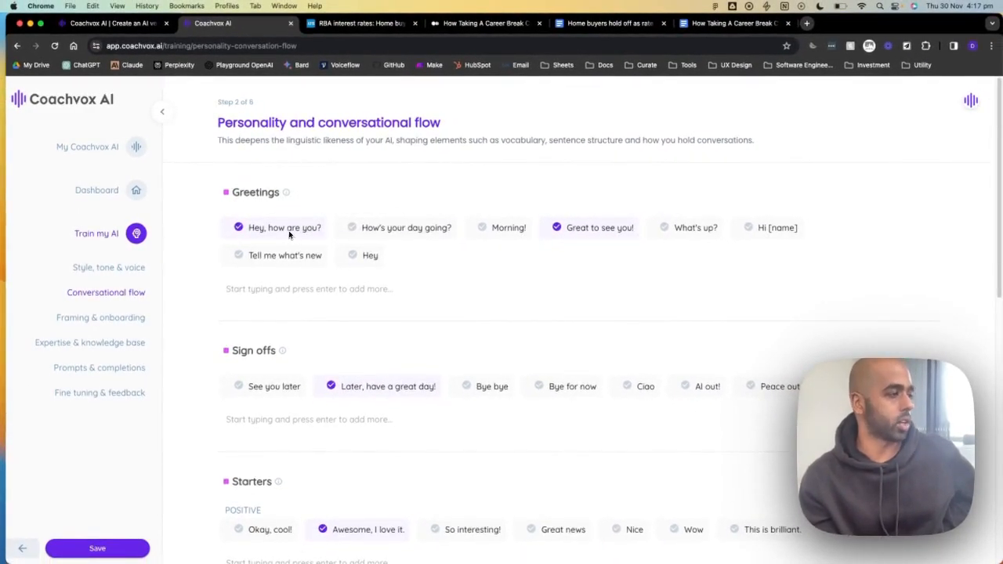
pyautogui.scroll(-2, 288, 233)
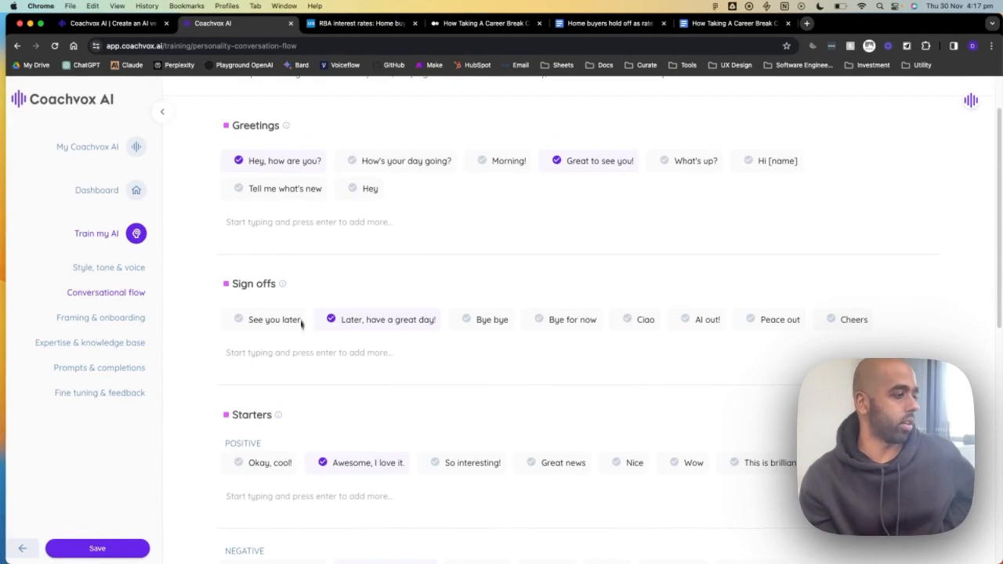
pyautogui.scroll(-5, 302, 345)
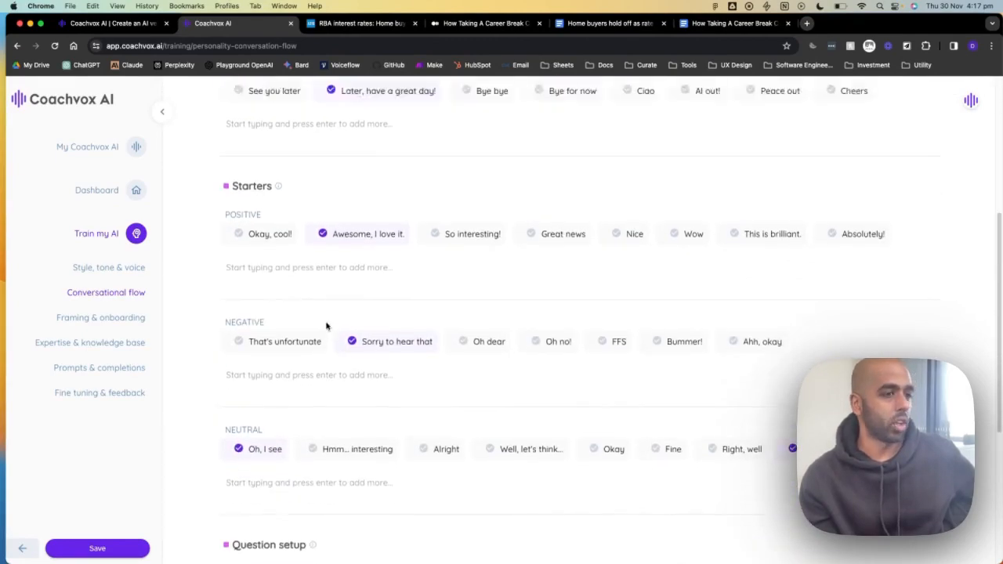
pyautogui.scroll(5, 325, 327)
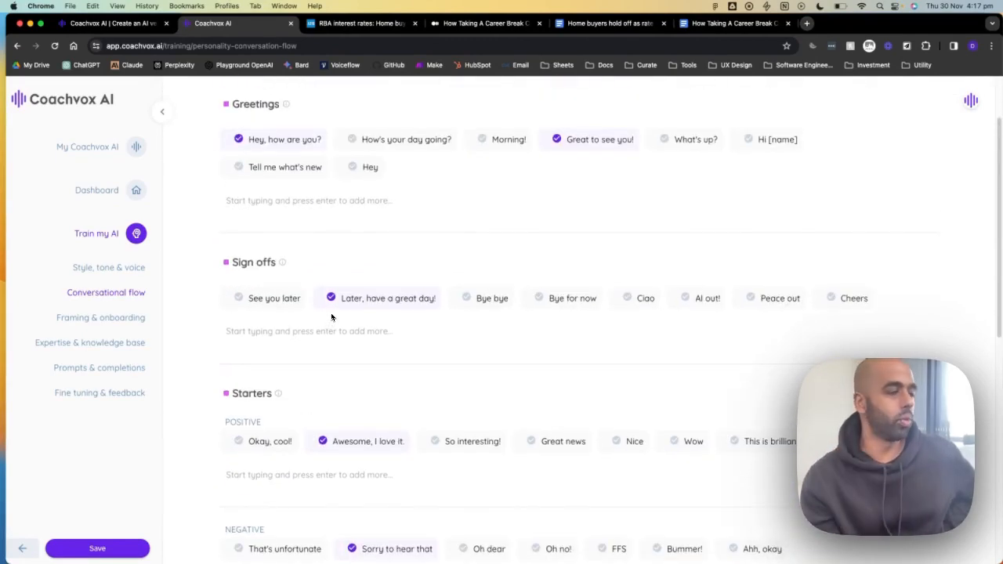
pyautogui.scroll(2, 331, 317)
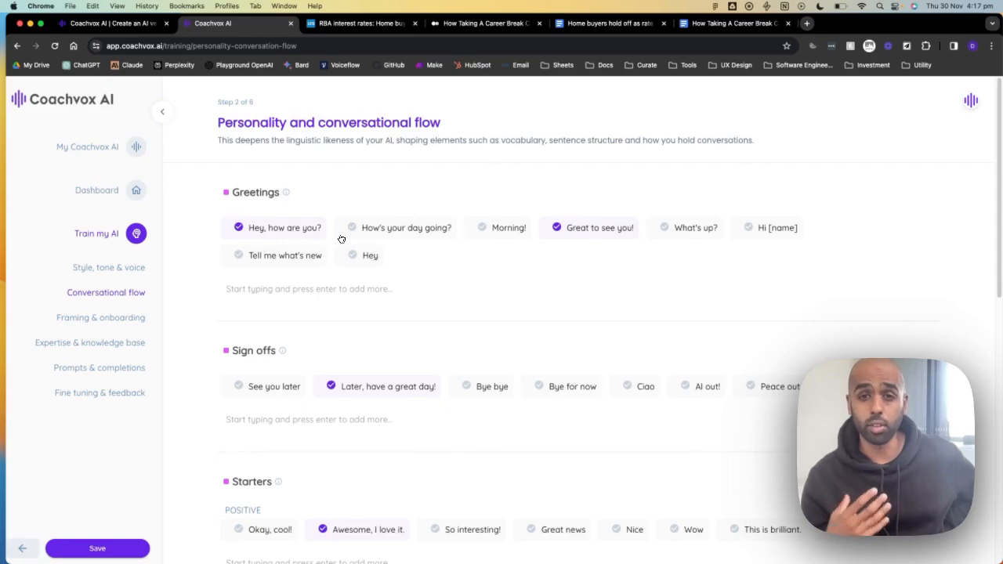
# - Add greetings How's your day going? and What's up?; swap sign-off Later, have a great day! for Peace out and Cheers
pyautogui.click(384, 233)
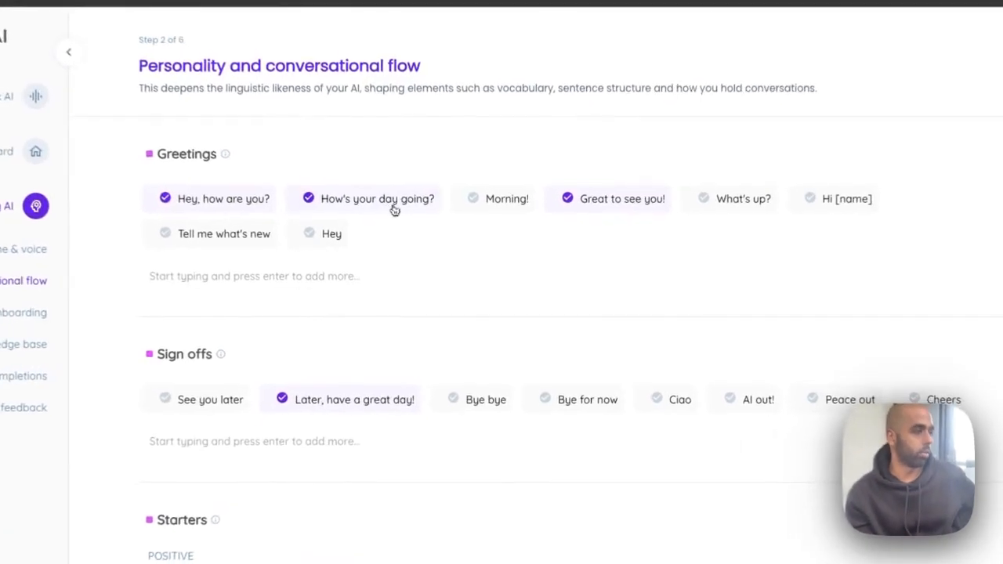
pyautogui.click(678, 228)
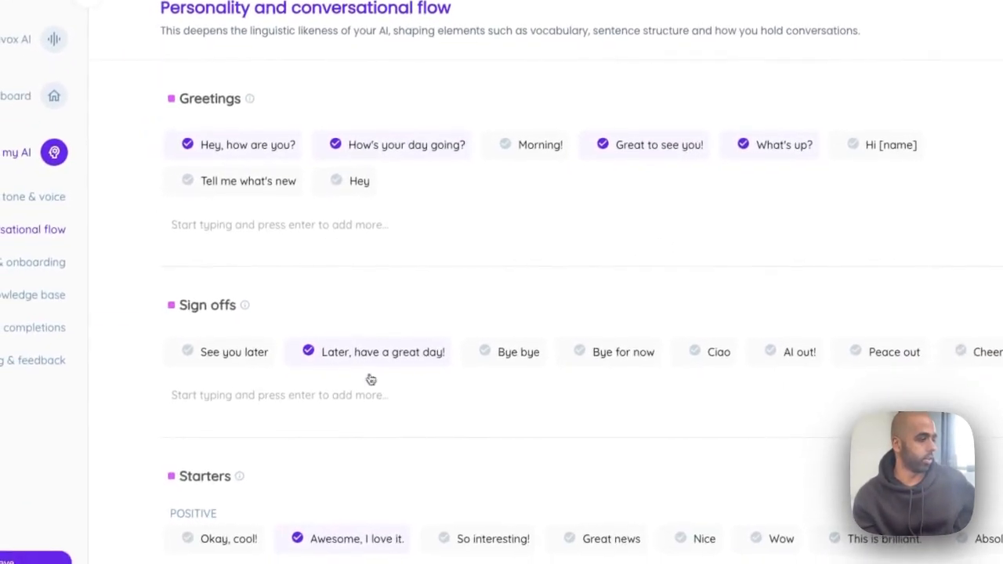
pyautogui.click(327, 409)
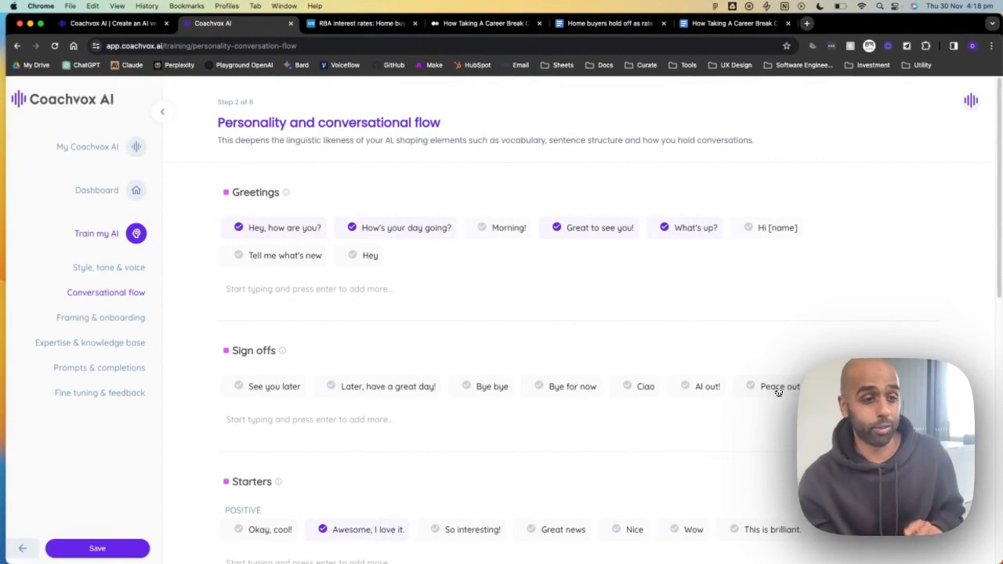
pyautogui.click(778, 392)
pyautogui.click(853, 399)
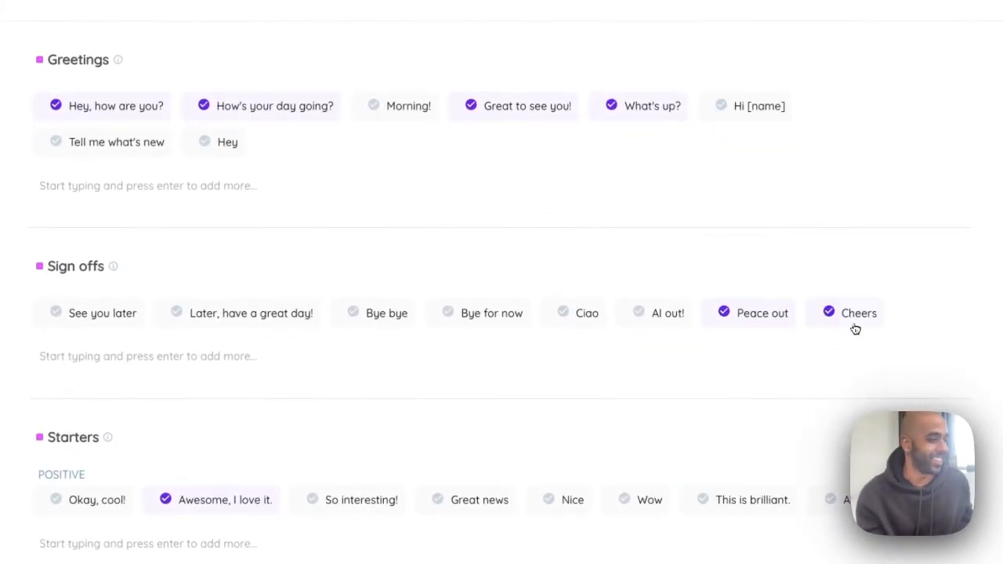
# - Go to the Framing & onboarding step
pyautogui.scroll(-3, 431, 408)
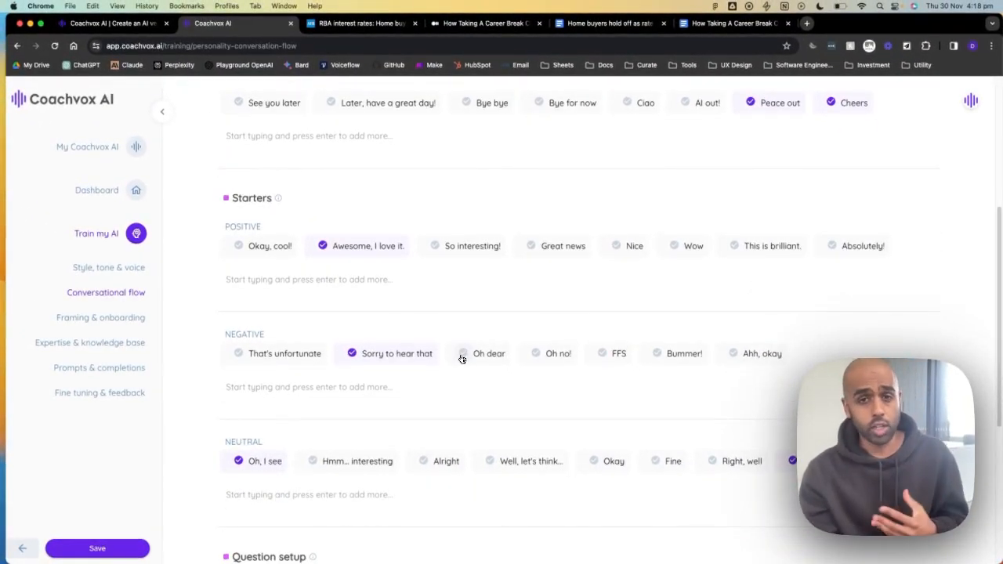
pyautogui.scroll(-3, 461, 360)
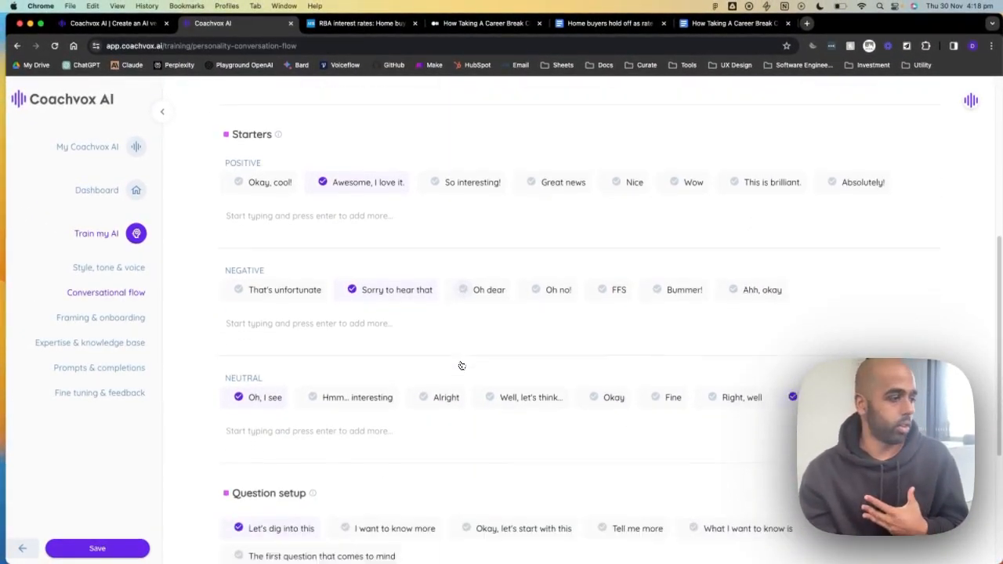
pyautogui.scroll(-5, 470, 365)
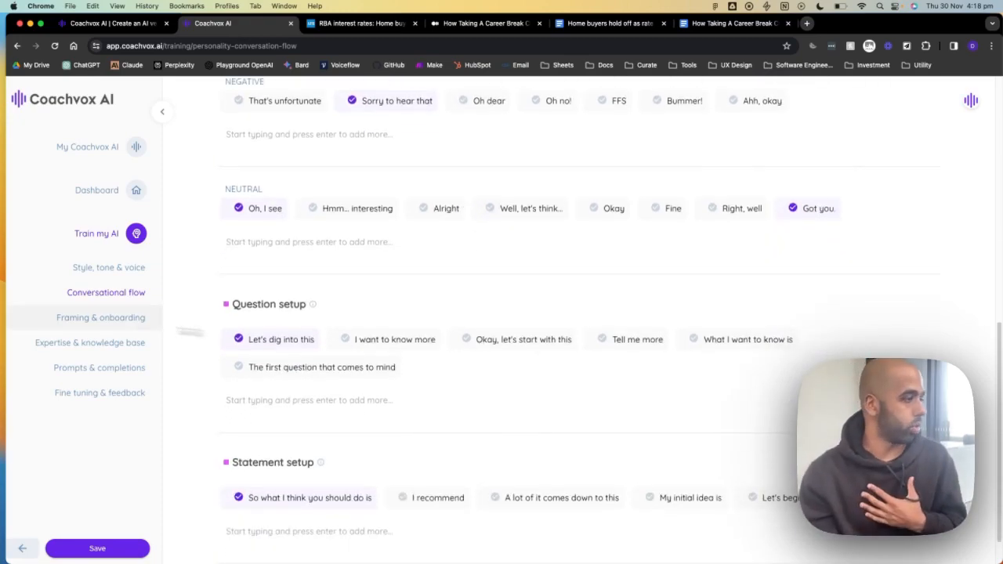
pyautogui.click(86, 320)
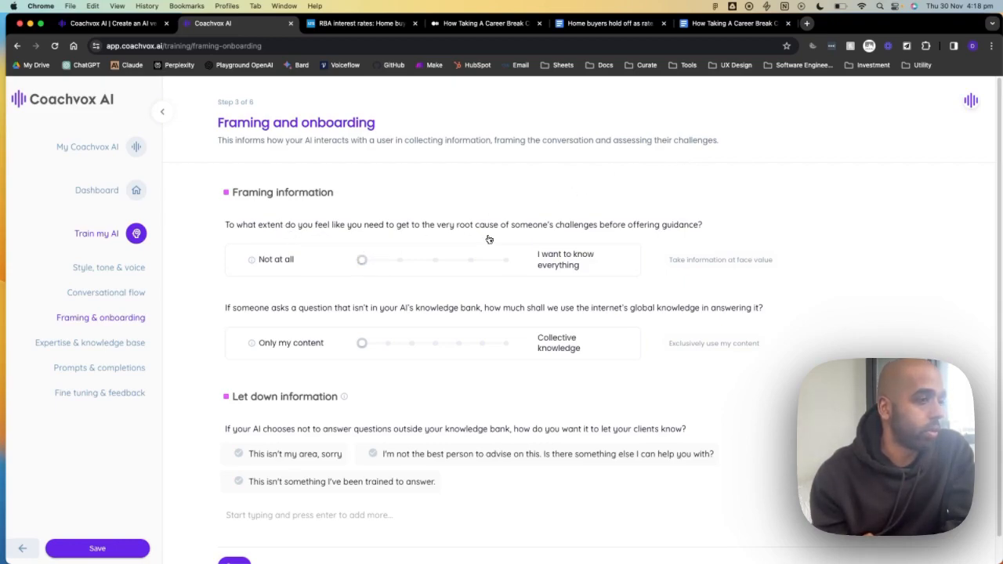
# - Set root-cause probing to Ask for context when required; leave knowledge at Exclusively use my content
pyautogui.moveTo(362, 260); pyautogui.dragTo(401, 264)
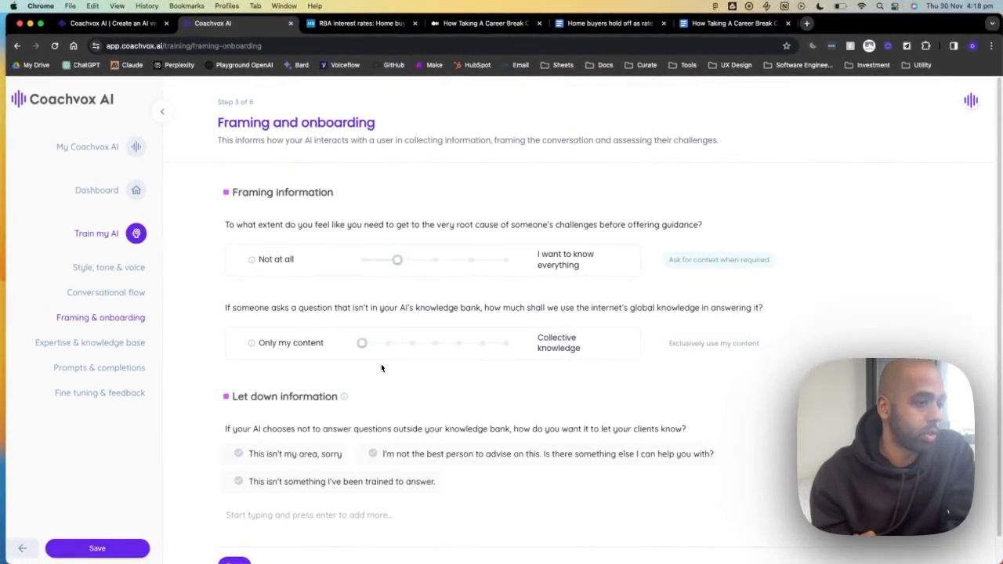
pyautogui.moveTo(362, 347)
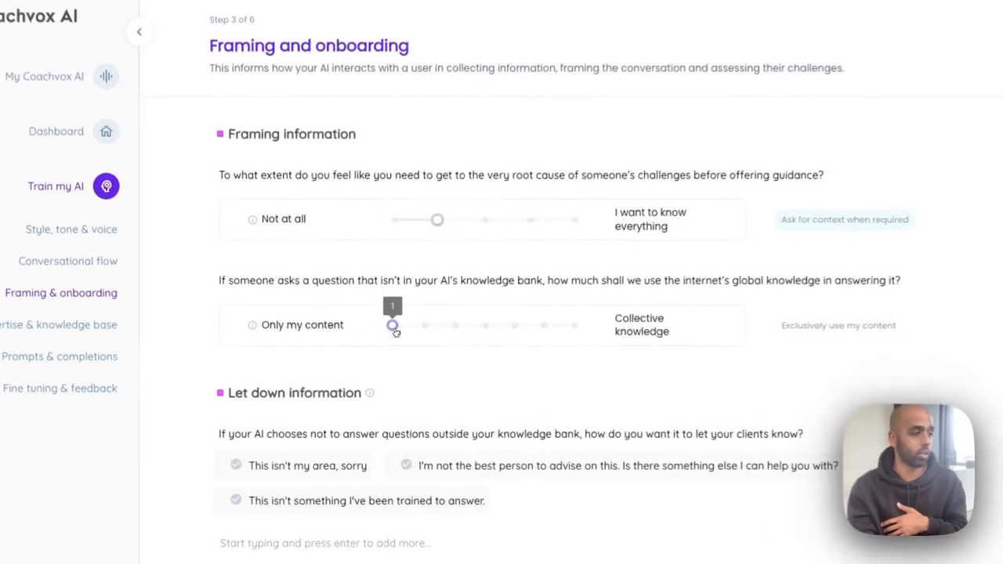
pyautogui.moveTo(360, 349); pyautogui.dragTo(387, 349)
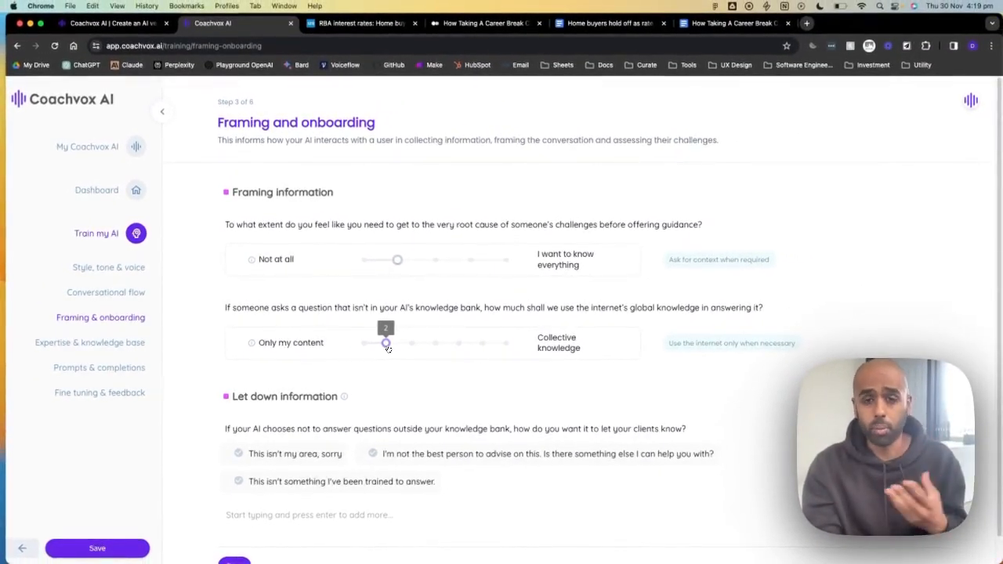
pyautogui.moveTo(387, 348); pyautogui.dragTo(364, 347)
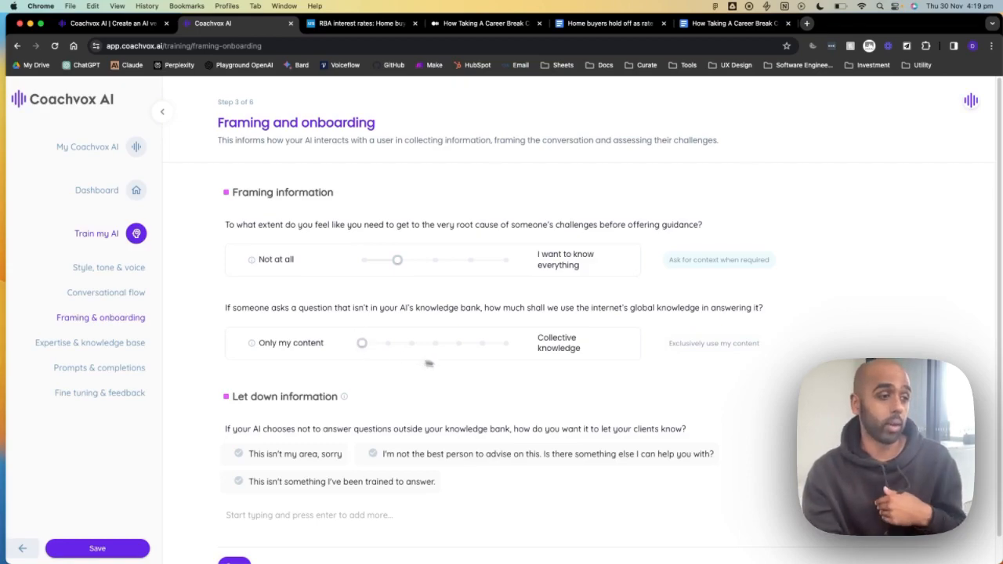
pyautogui.moveTo(366, 347)
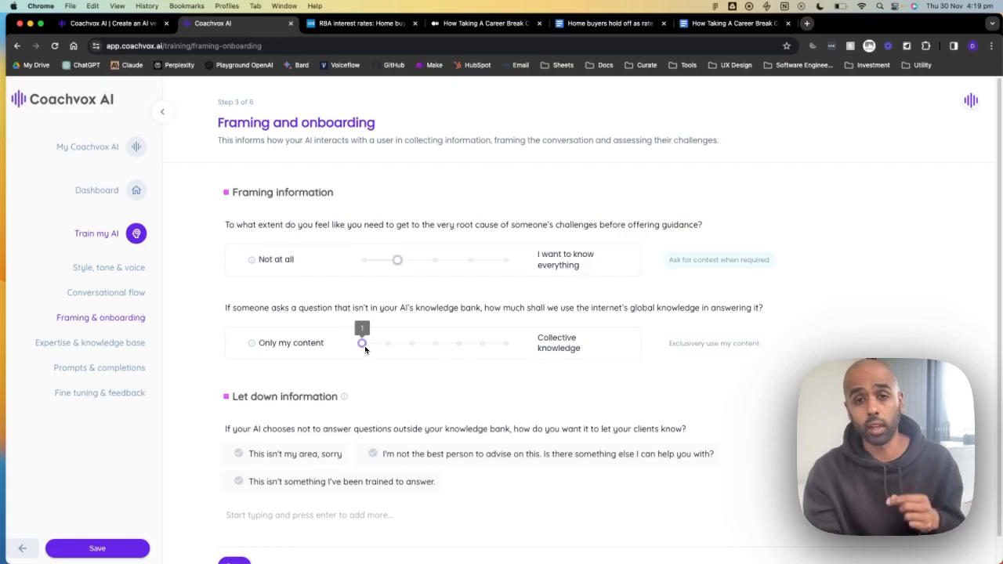
pyautogui.moveTo(252, 346)
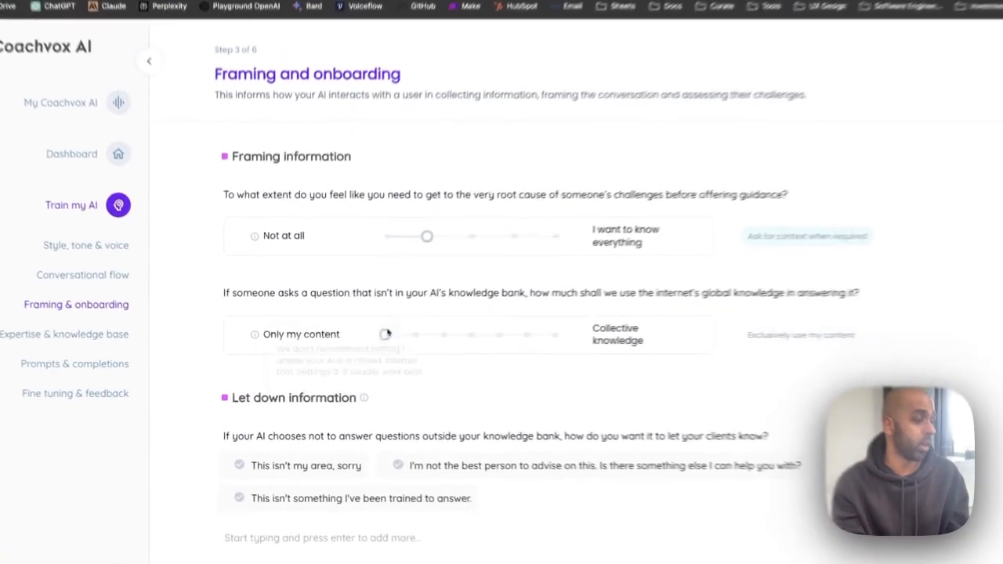
# - Strongly prefer own content, choose the not-trained let-down reply, save, and open Expertise & knowledge base
pyautogui.moveTo(366, 343)
pyautogui.moveTo(400, 330); pyautogui.dragTo(462, 329)
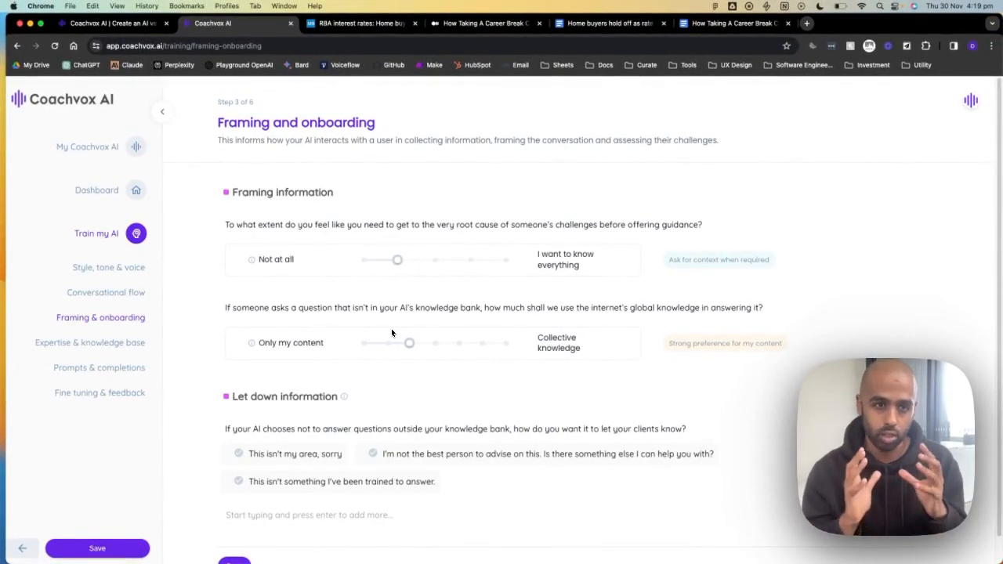
pyautogui.scroll(-1, 342, 336)
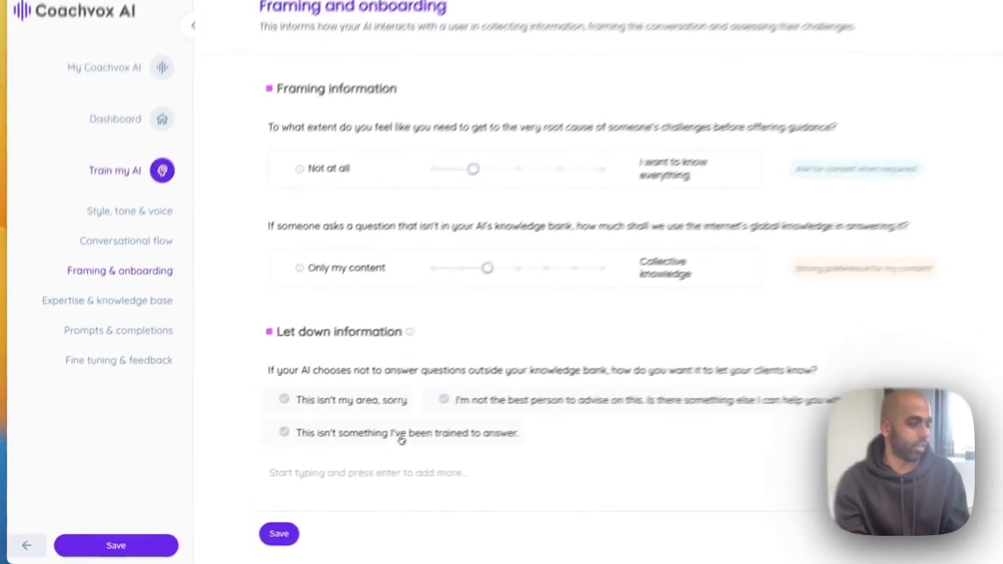
pyautogui.click(337, 455)
pyautogui.click(233, 538)
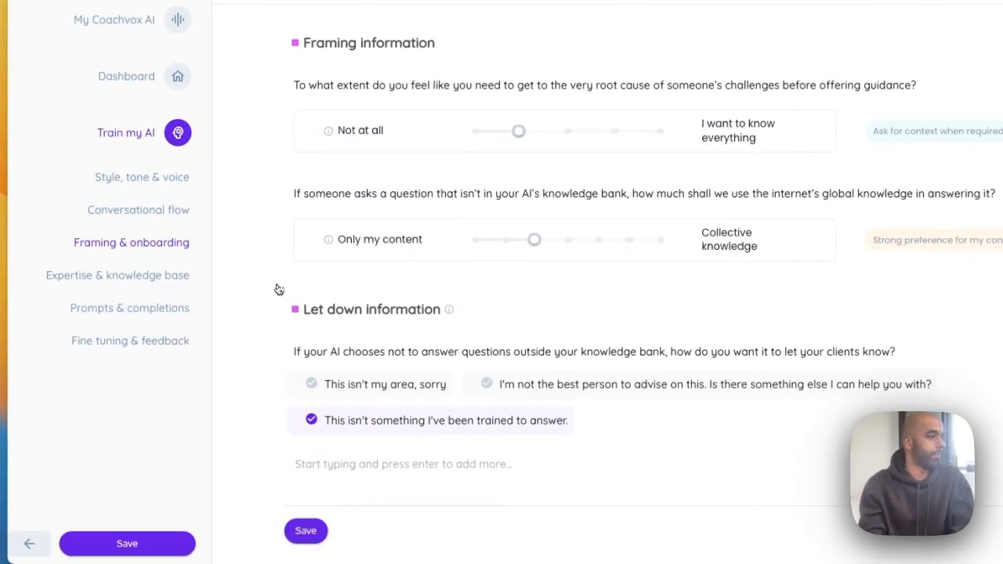
pyautogui.click(155, 277)
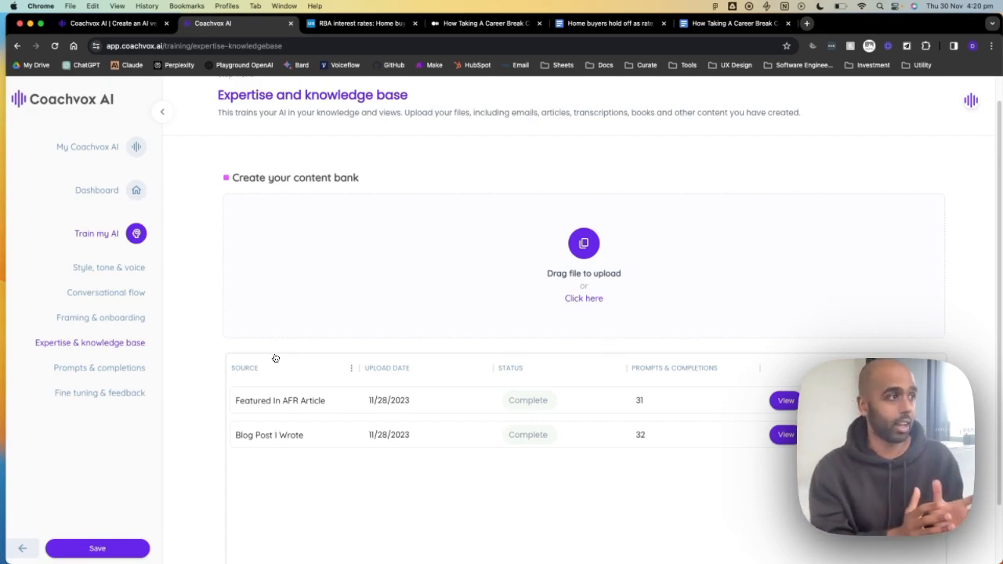
# - Switch to the AFR article 'Home buyers hold off as rate rises likely to lift listings'
pyautogui.scroll(2, 294, 357)
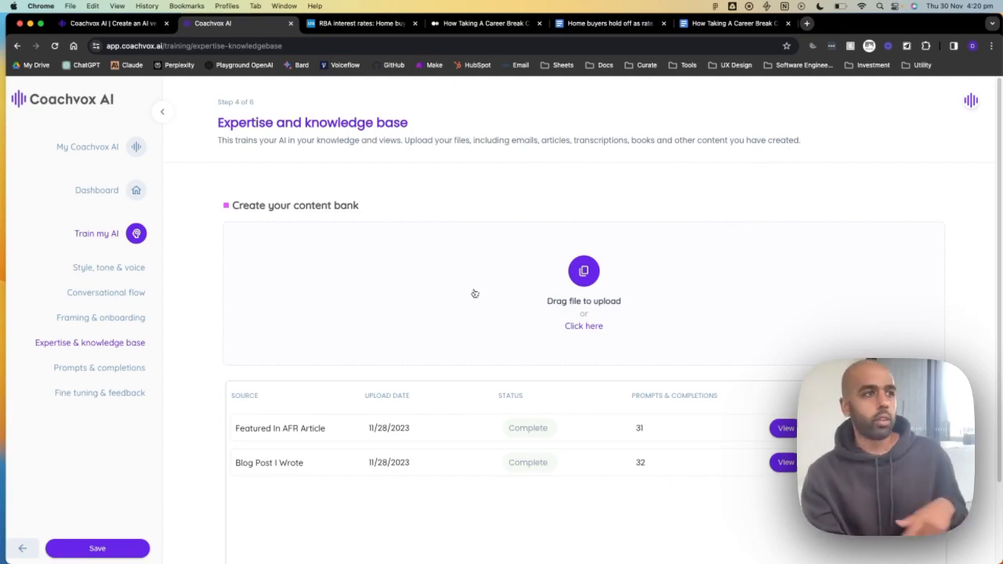
pyautogui.click(365, 21)
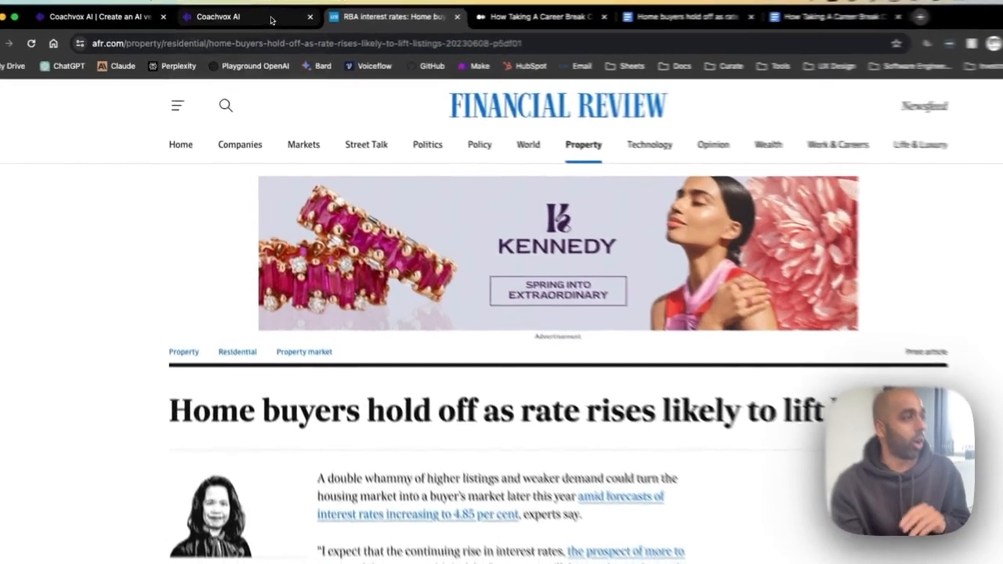
# - Compare the AFR article with its Google Docs copy, then return to the Coachvox AI knowledge base
pyautogui.click(258, 23)
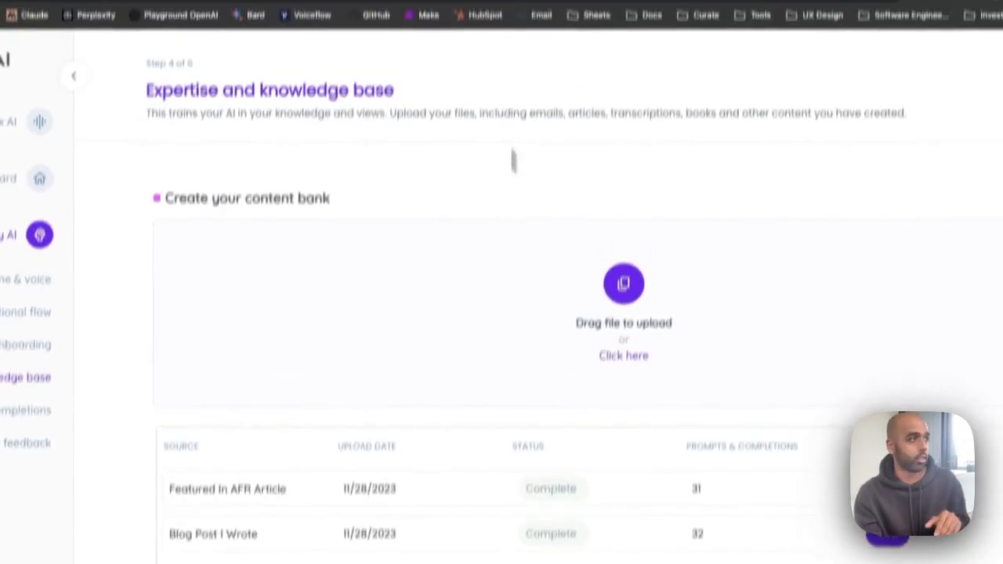
pyautogui.click(352, 28)
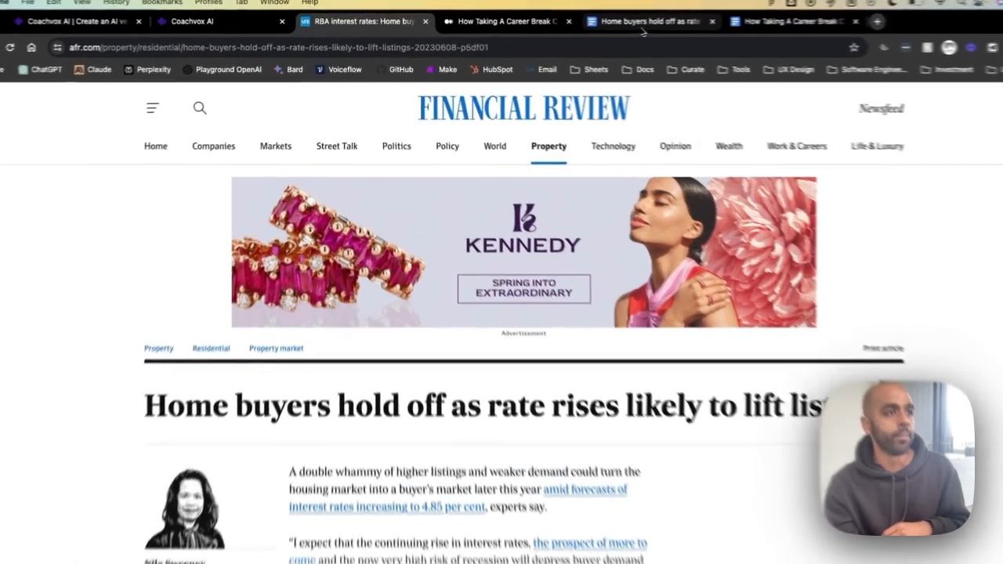
pyautogui.click(607, 23)
pyautogui.scroll(-10, 529, 317)
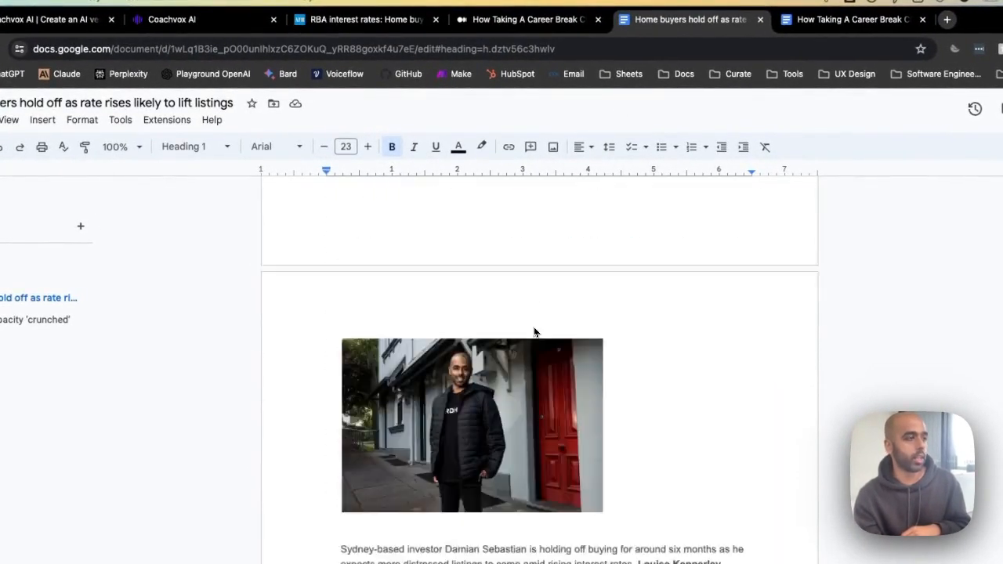
pyautogui.click(171, 19)
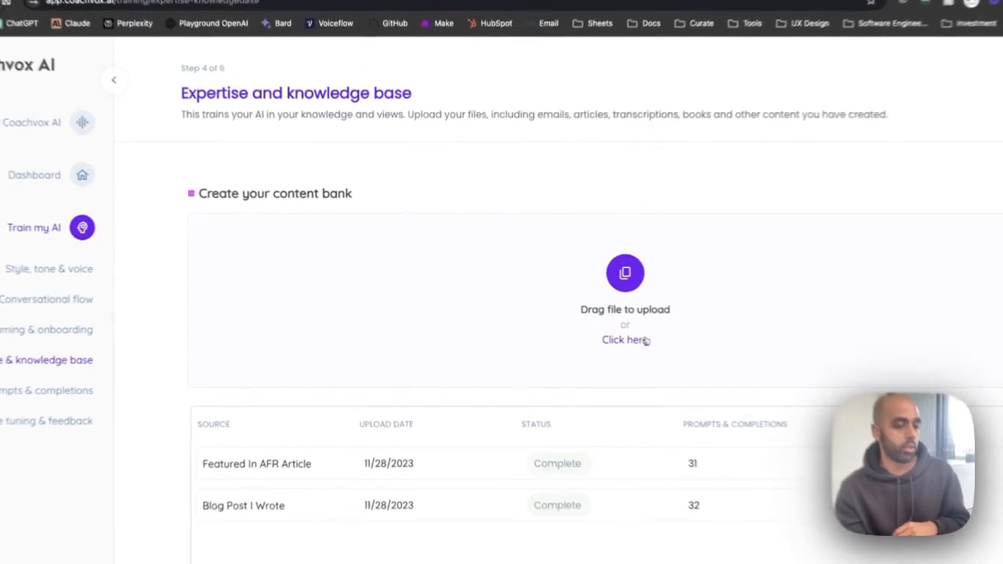
# - Upload the home buyers article PDF from Downloads as an Article source named 'Featured in AFR Article'
pyautogui.click(644, 340)
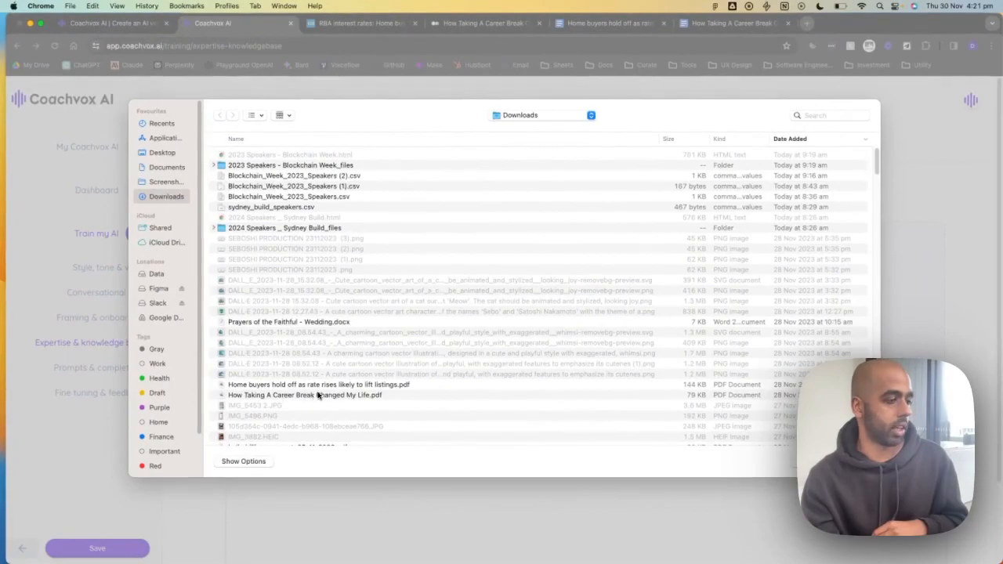
pyautogui.doubleClick(315, 384)
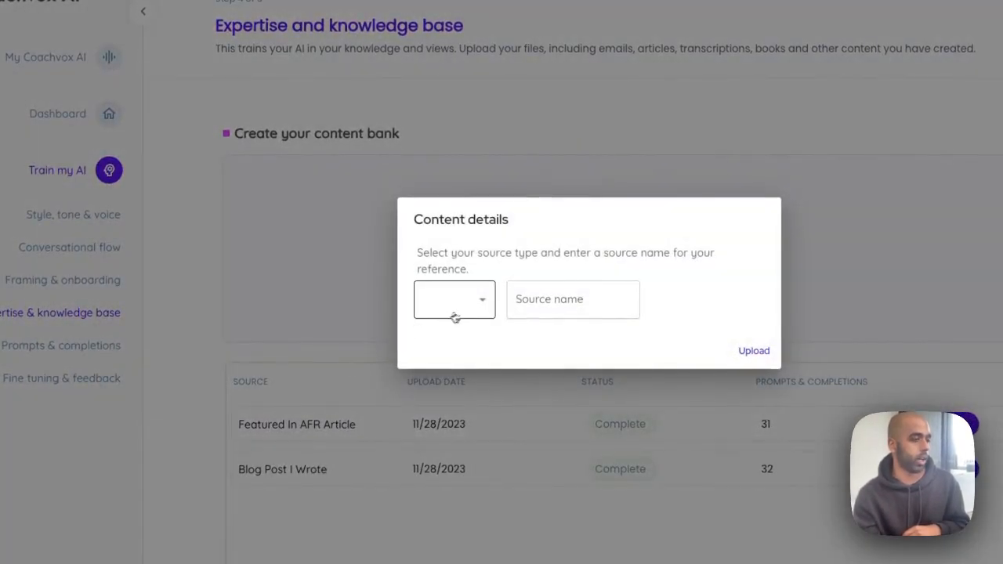
pyautogui.click(455, 314)
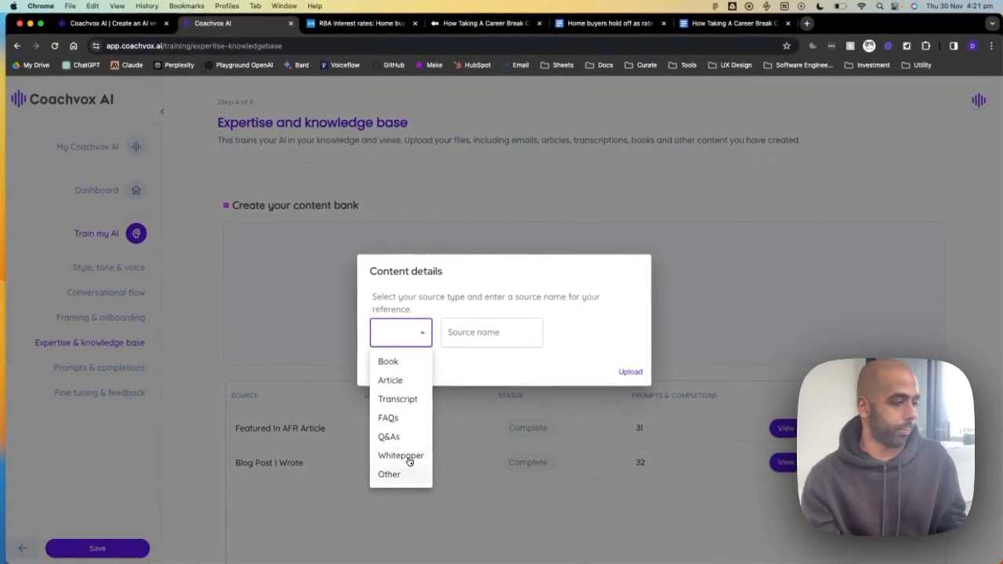
pyautogui.click(418, 382)
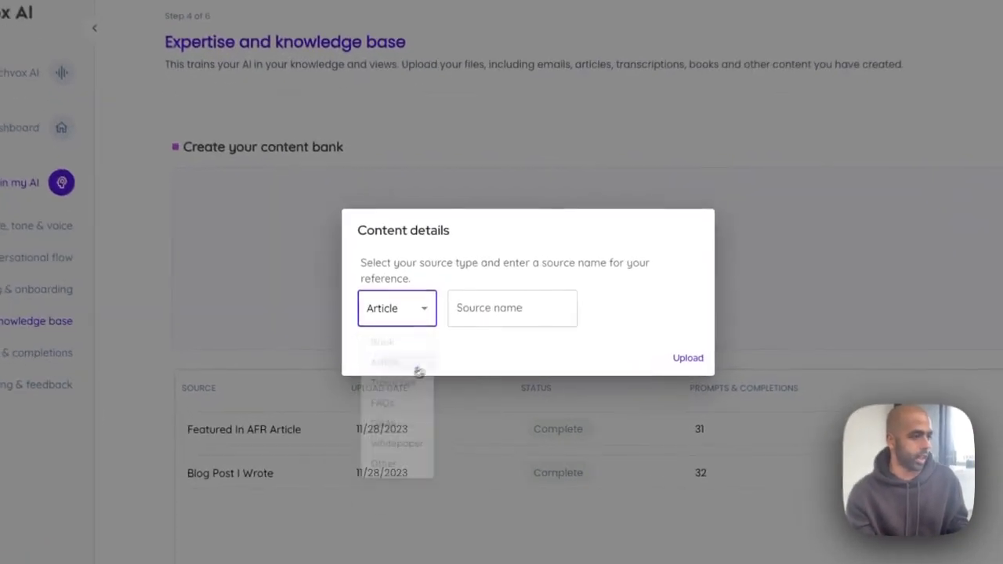
pyautogui.click(509, 308)
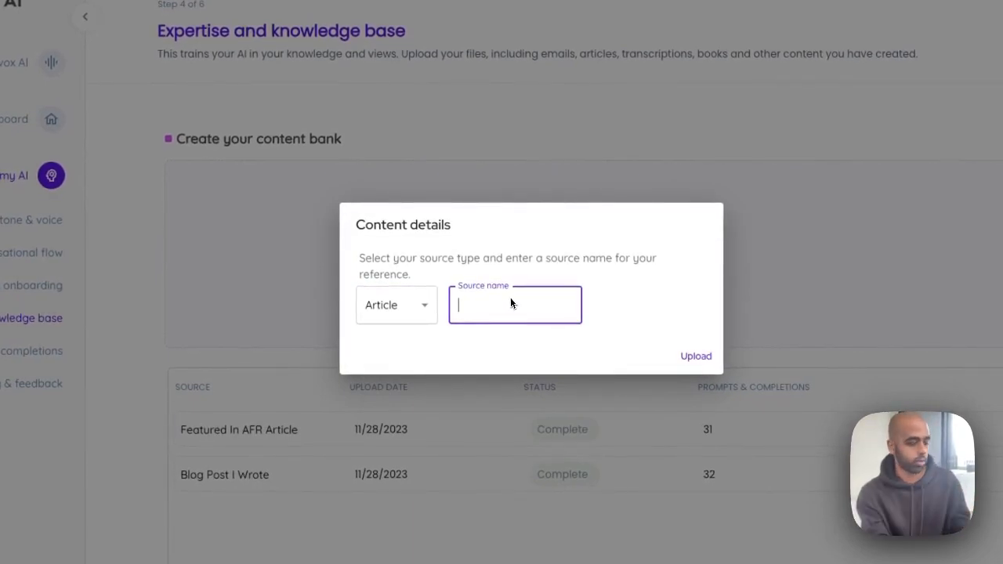
pyautogui.write('Featured in AFR Article')
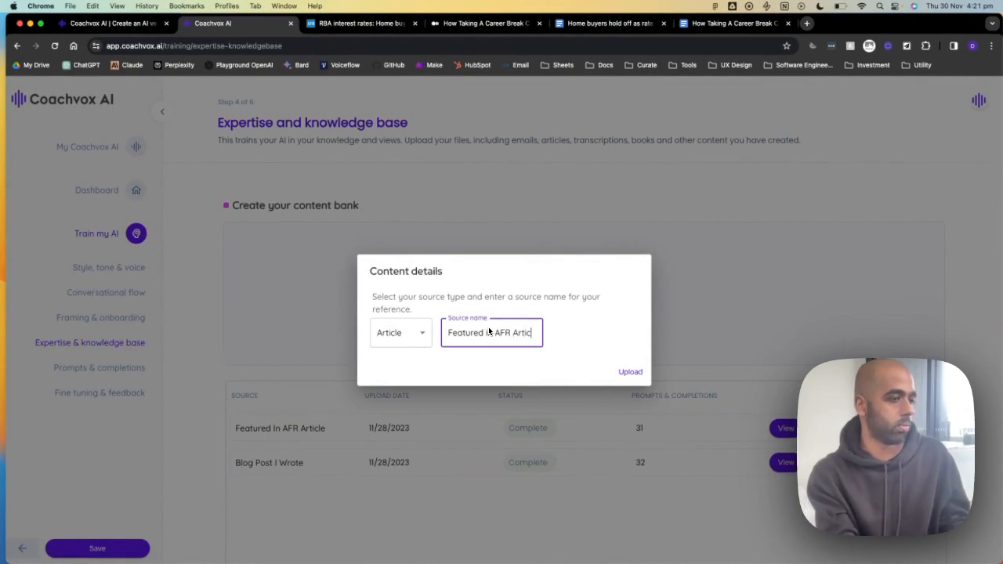
pyautogui.click(630, 372)
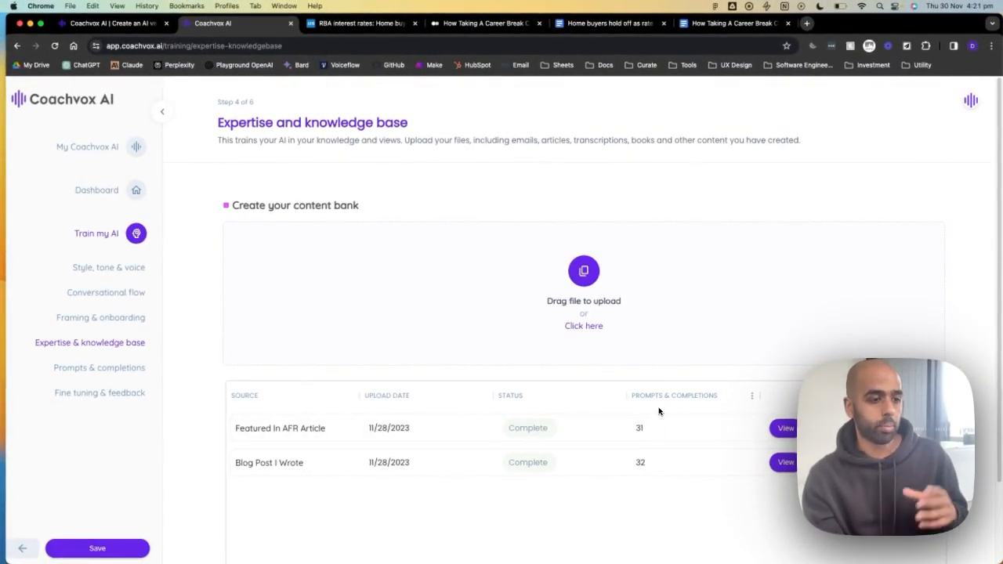
# - View the prompts generated from the 'Featured In AFR Article' content bank row
pyautogui.click(785, 428)
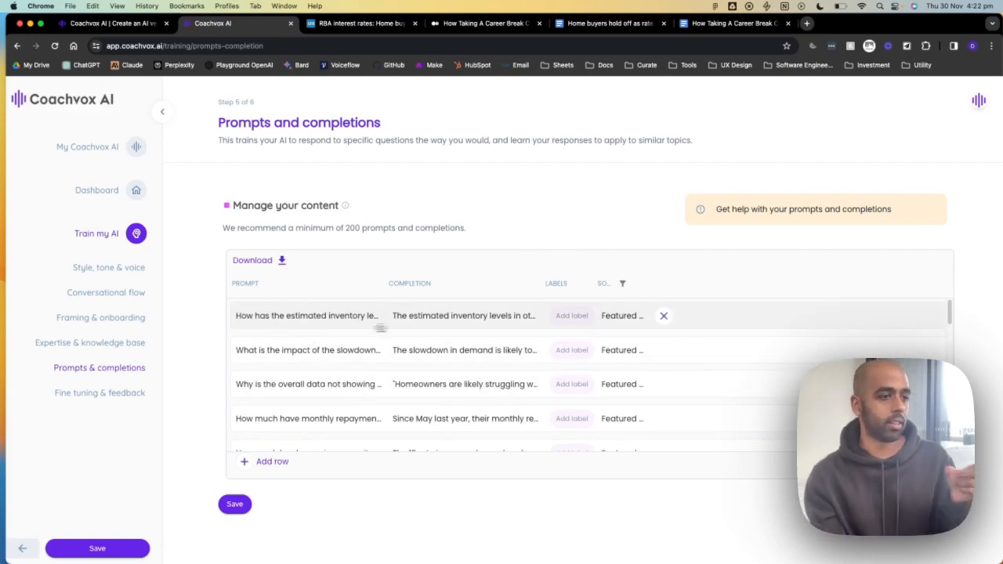
# - Append 'in Sydney when it comes to property?' to the first prompt, leaving its completion unchanged
pyautogui.doubleClick(444, 320)
pyautogui.moveTo(412, 316)
pyautogui.mouseDown()
pyautogui.moveTo(519, 329)
pyautogui.moveTo(405, 317)
pyautogui.moveTo(413, 302)
pyautogui.mouseUp()
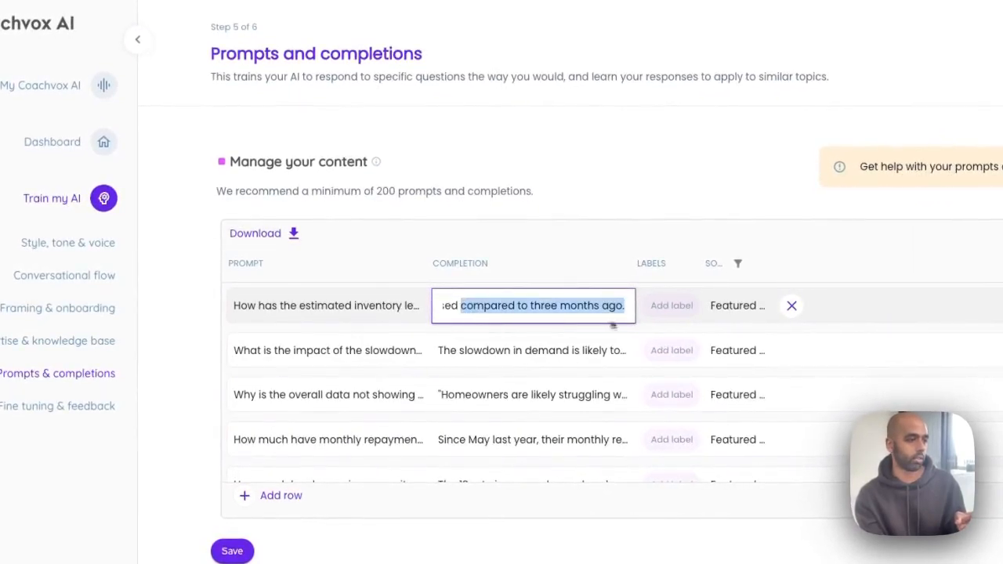
pyautogui.doubleClick(387, 300)
pyautogui.moveTo(241, 305); pyautogui.dragTo(402, 311)
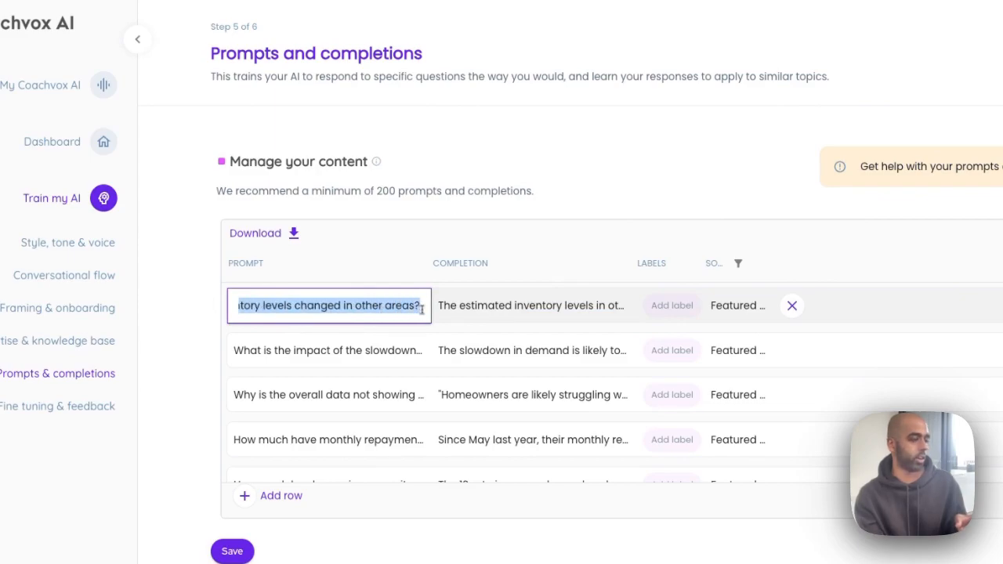
pyautogui.click(414, 307)
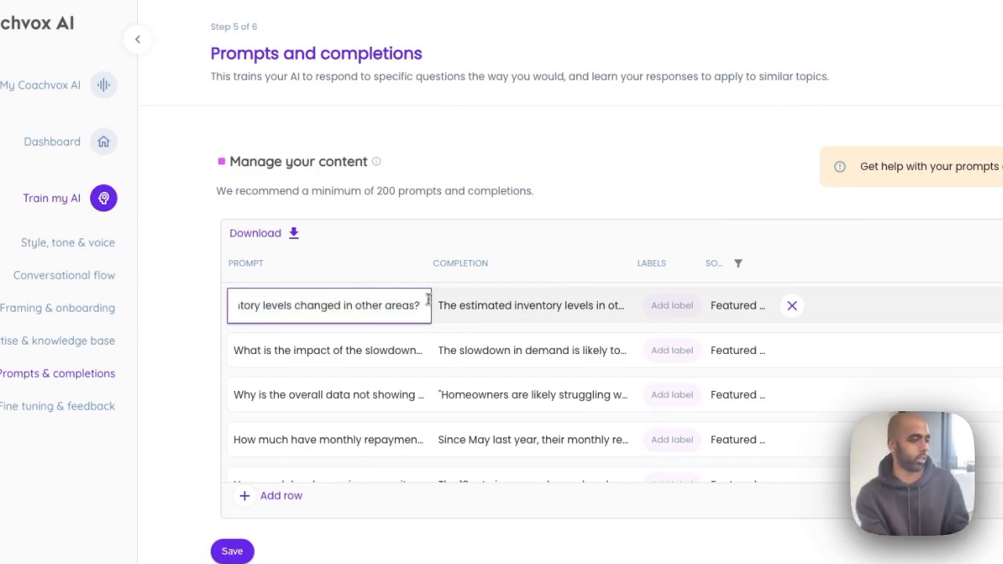
pyautogui.write('in Sydney when it co')
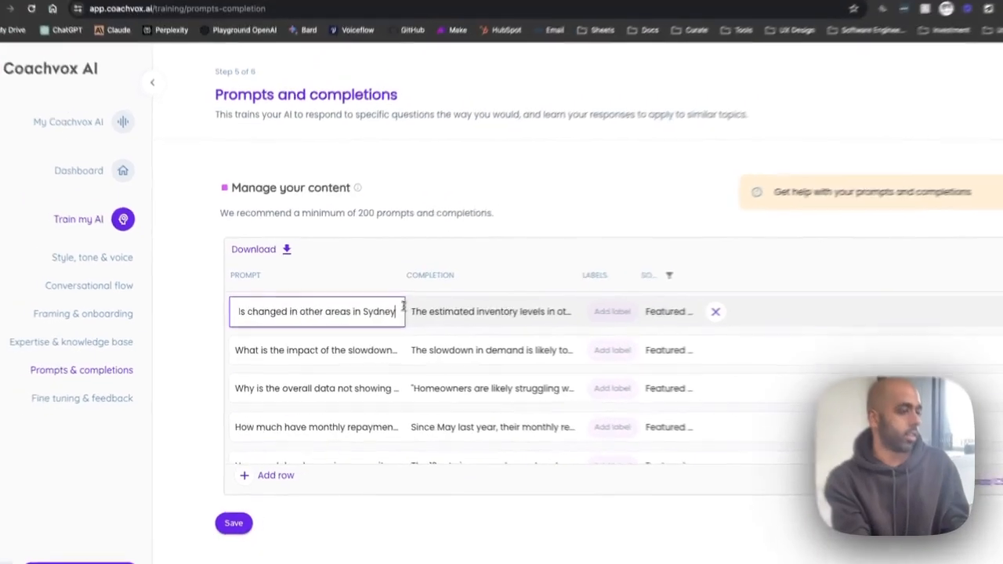
pyautogui.write('mes to property?')
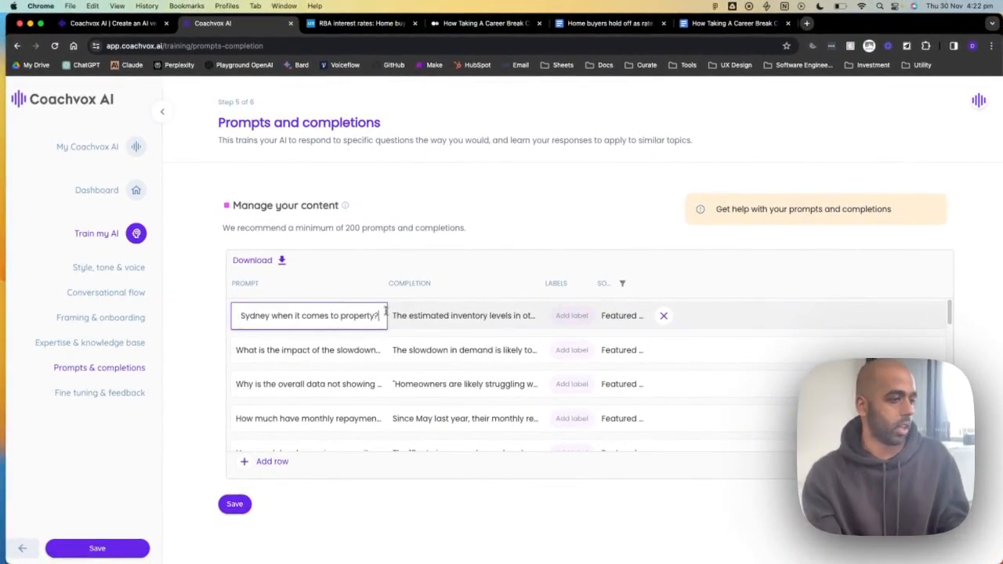
pyautogui.doubleClick(468, 315)
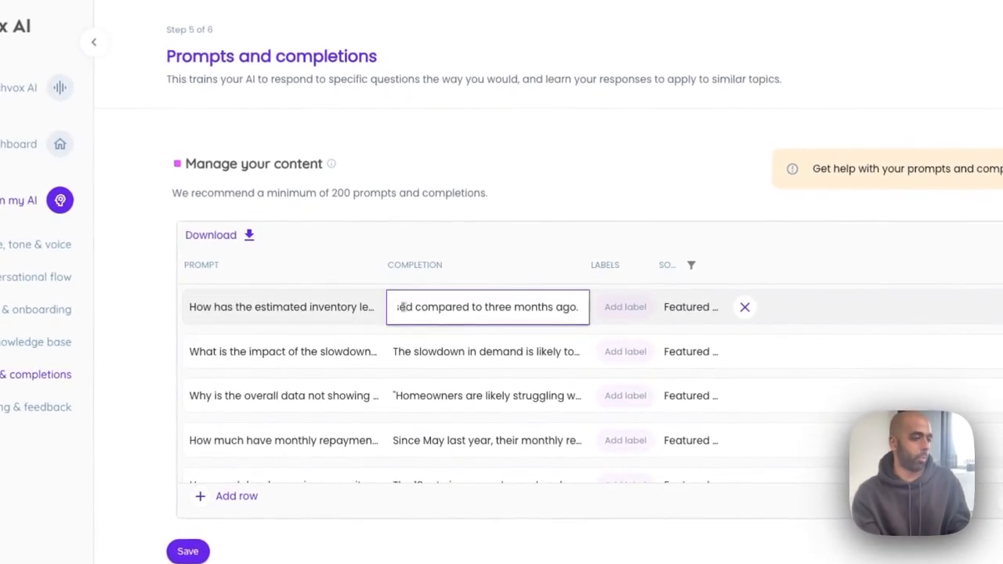
pyautogui.moveTo(412, 315); pyautogui.dragTo(531, 315)
pyautogui.click(536, 315)
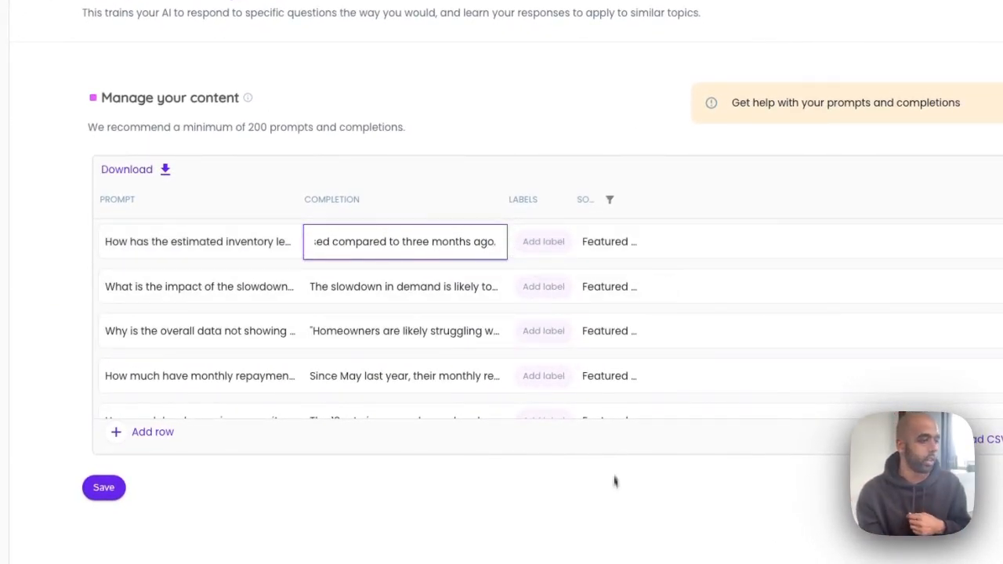
pyautogui.click(609, 517)
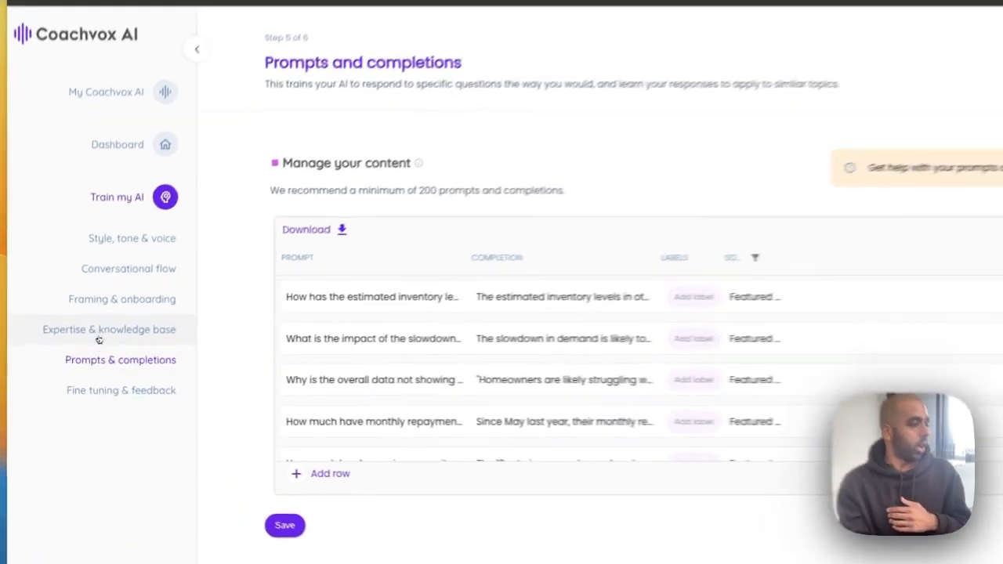
pyautogui.click(83, 346)
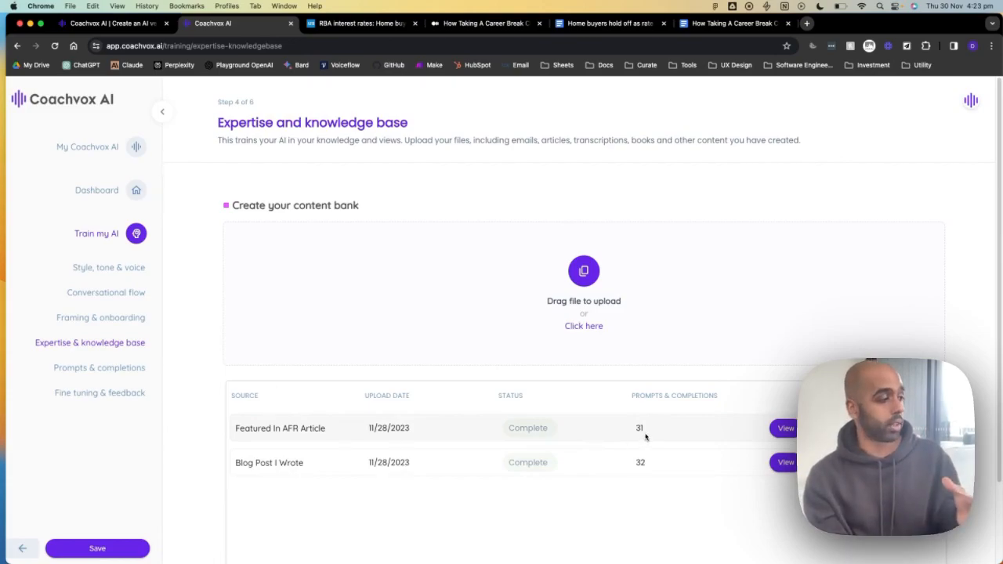
pyautogui.click(93, 368)
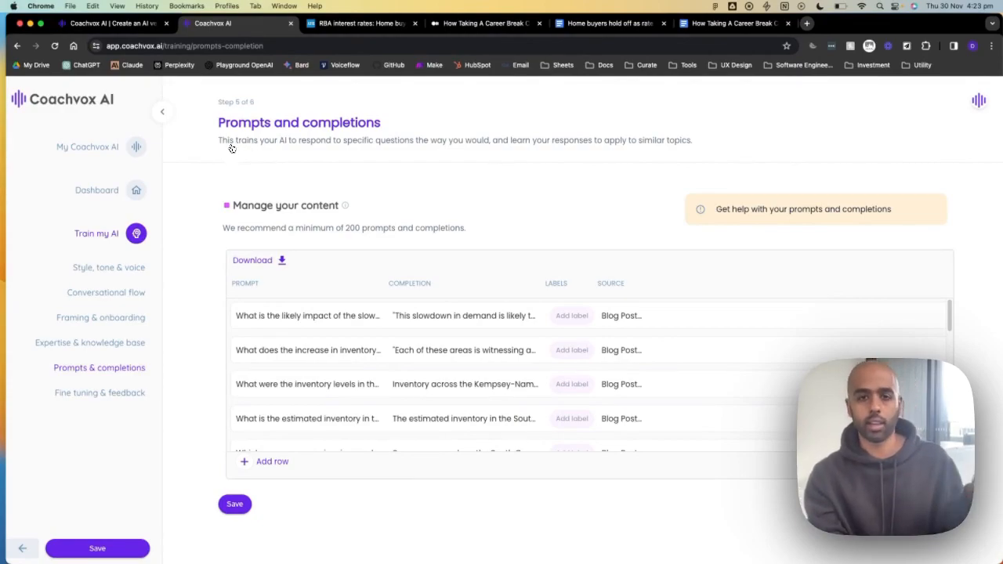
pyautogui.moveTo(218, 145); pyautogui.dragTo(282, 143)
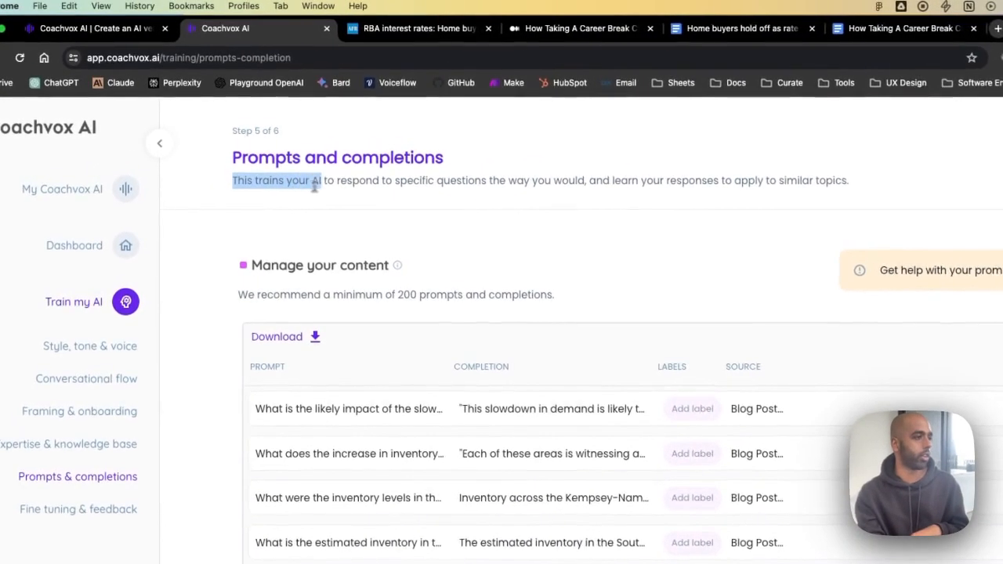
pyautogui.moveTo(315, 186); pyautogui.dragTo(648, 175)
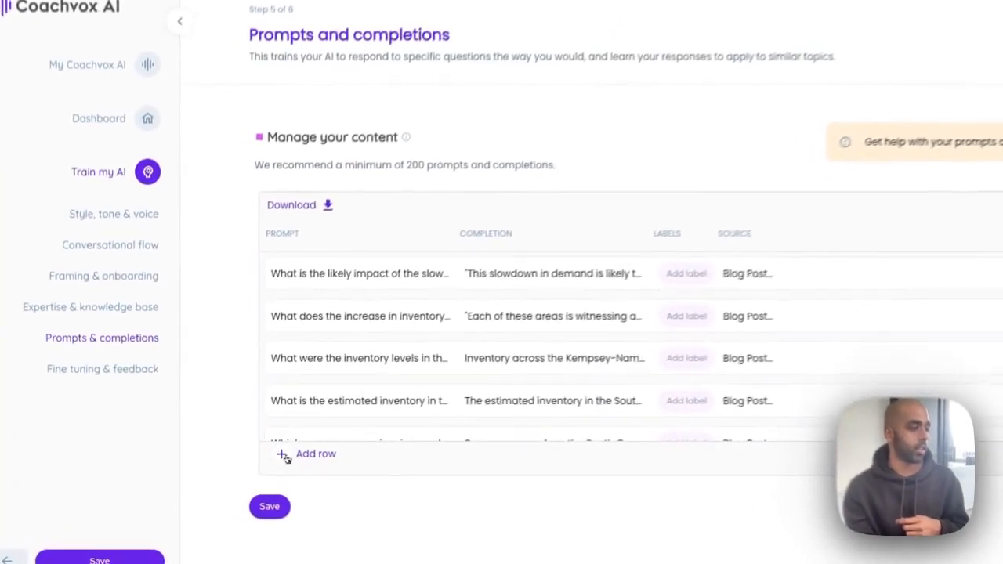
# - Add a row asking 'How long should I hold a property for?' with a long-term-gains completion
pyautogui.click(252, 465)
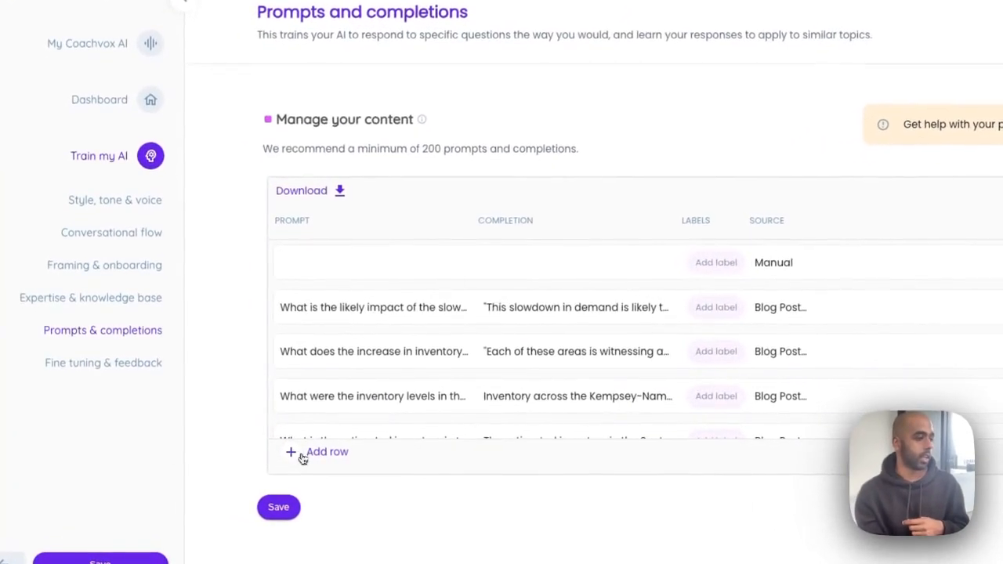
pyautogui.click(354, 260)
pyautogui.write('sds')
pyautogui.press('BackSpace')
pyautogui.press('BackSpace')
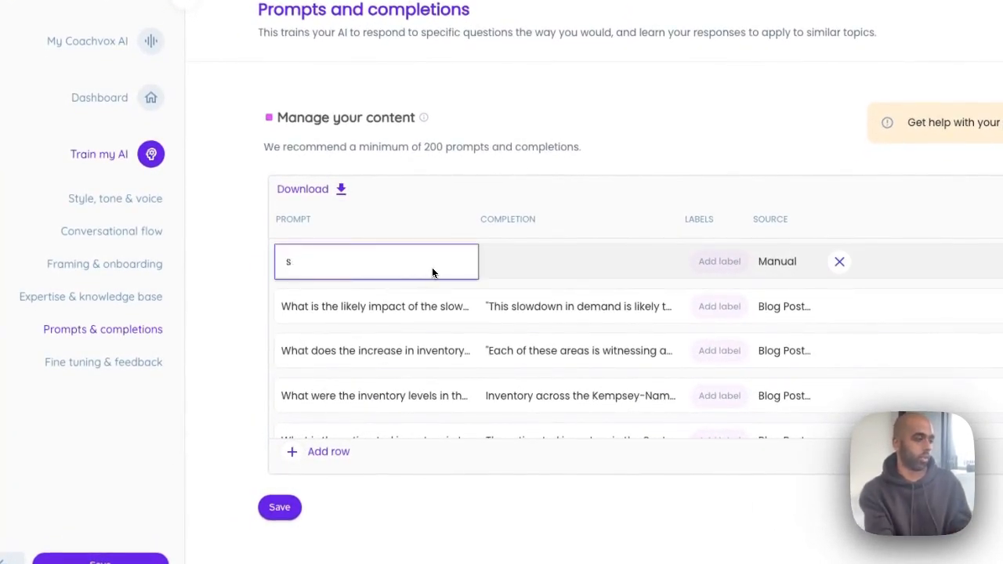
pyautogui.write('How long')
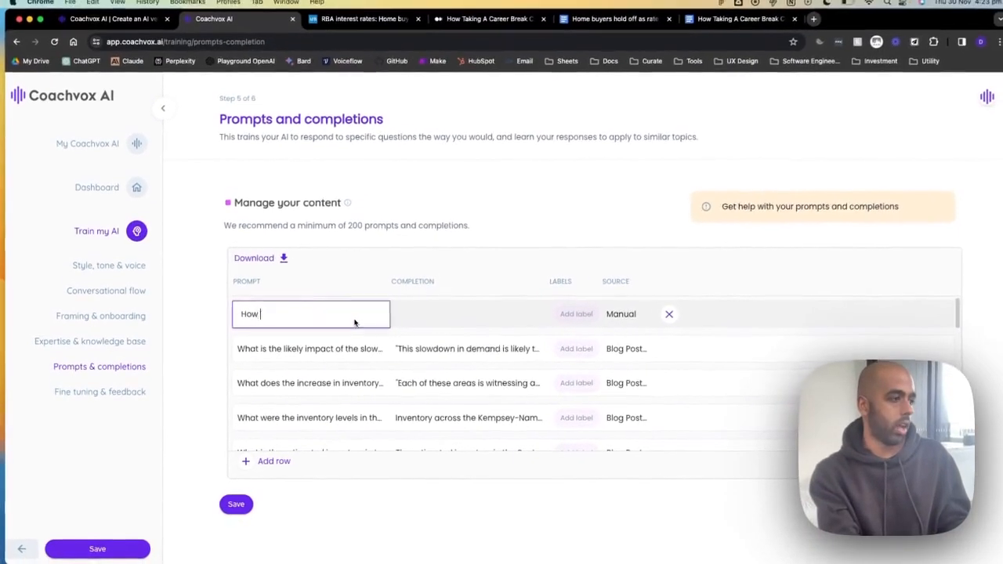
pyautogui.write(' should I hold a property for?')
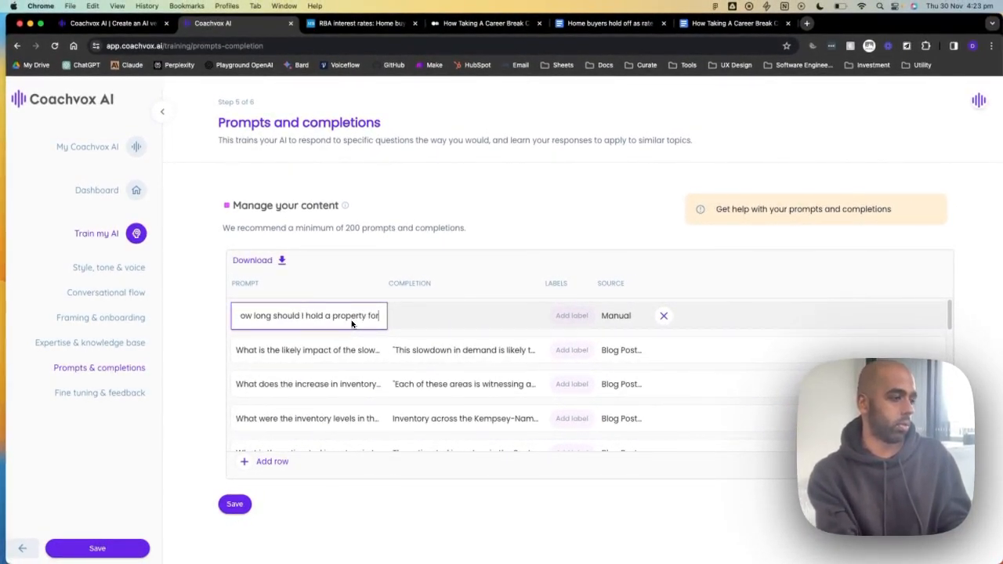
pyautogui.click(438, 311)
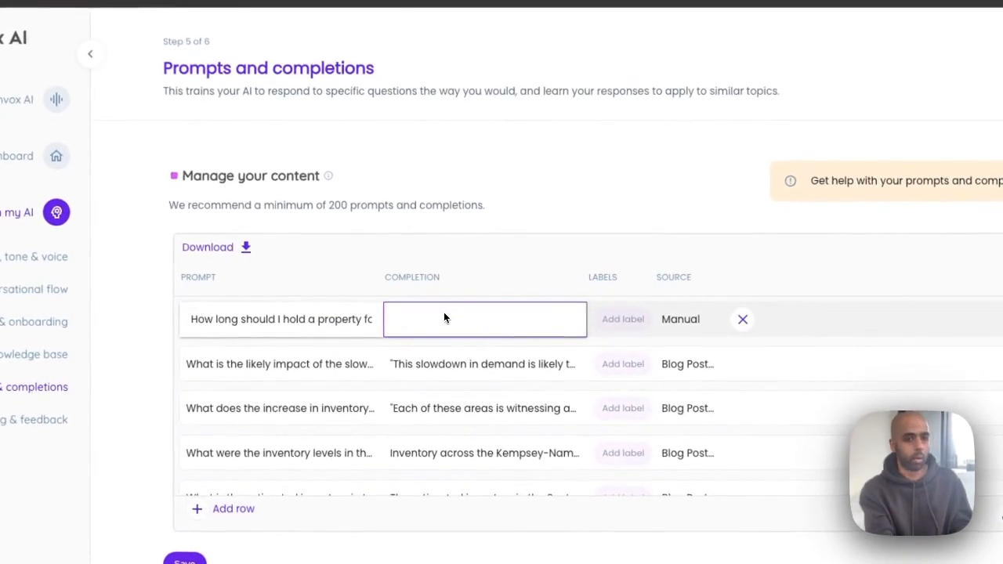
pyautogui.write('You should hold ')
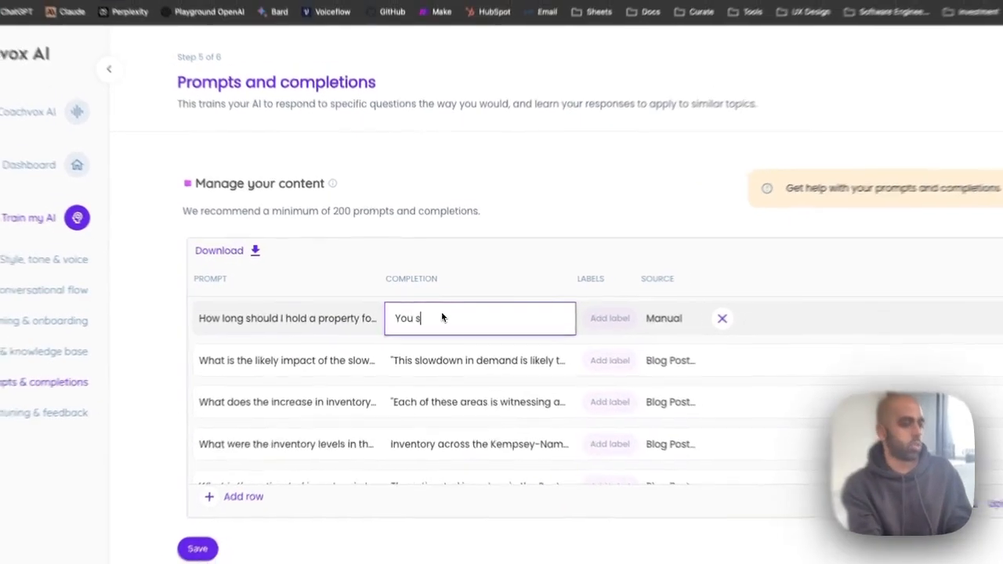
pyautogui.write('property over the long term')
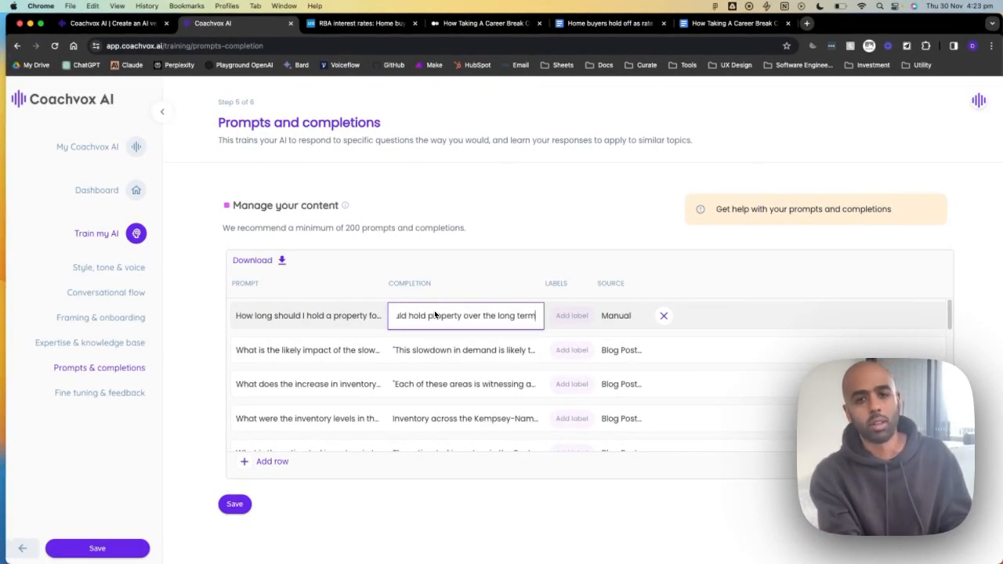
pyautogui.write('. ')
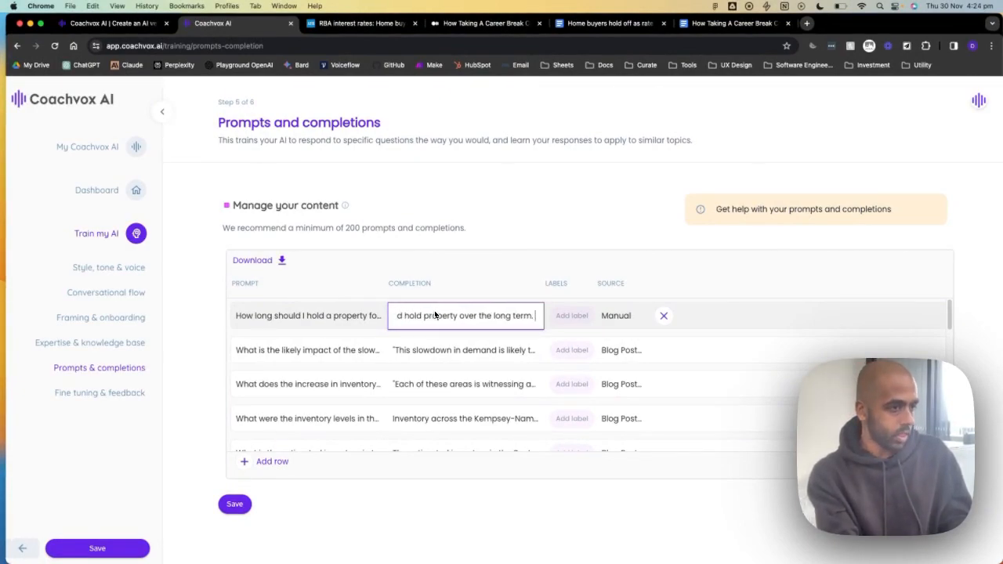
pyautogui.write('That is where the most gains o')
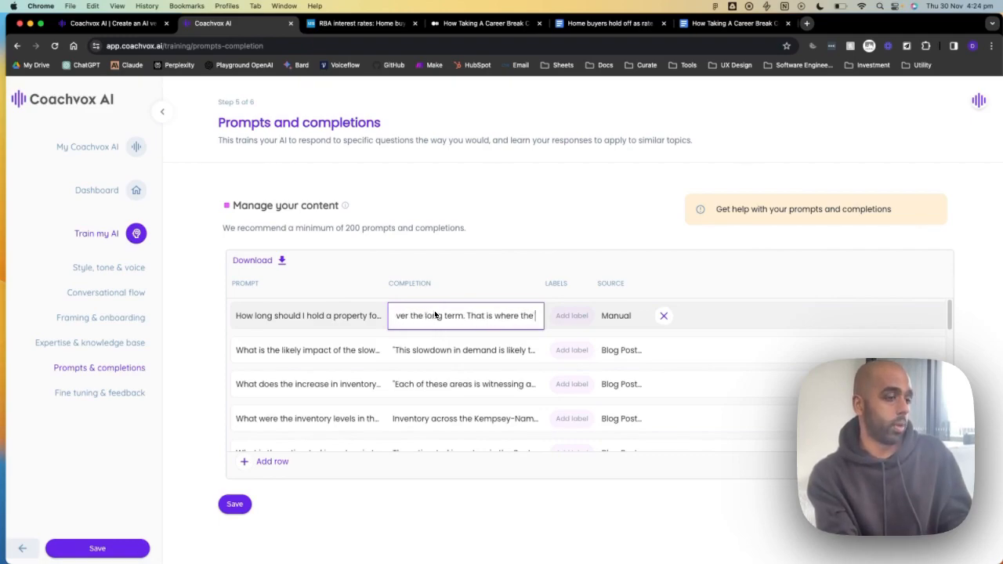
pyautogui.write('re seen.')
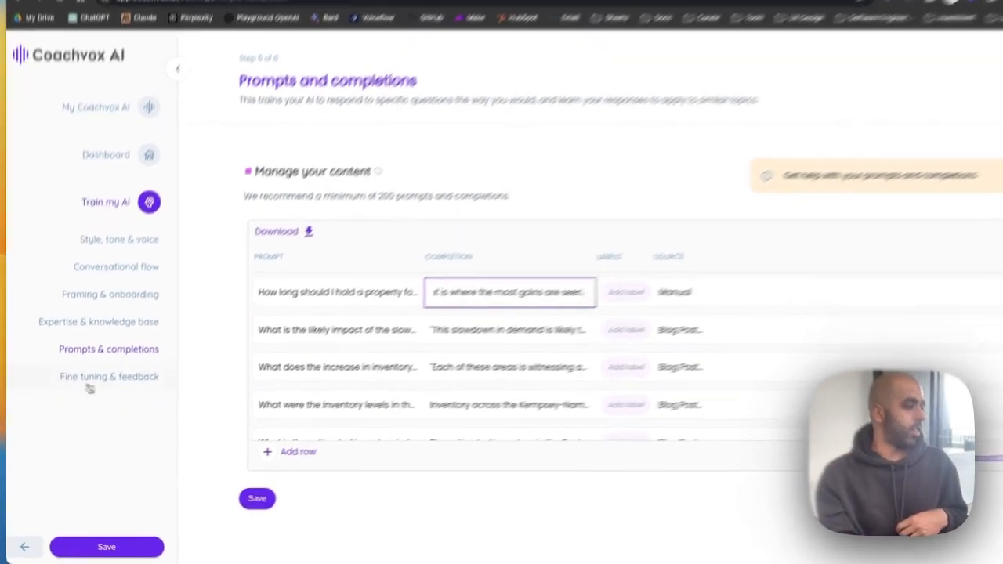
# - Move through the Fine tuning & feedback step and open the Dashboard showing 31% client-ready
pyautogui.click(97, 394)
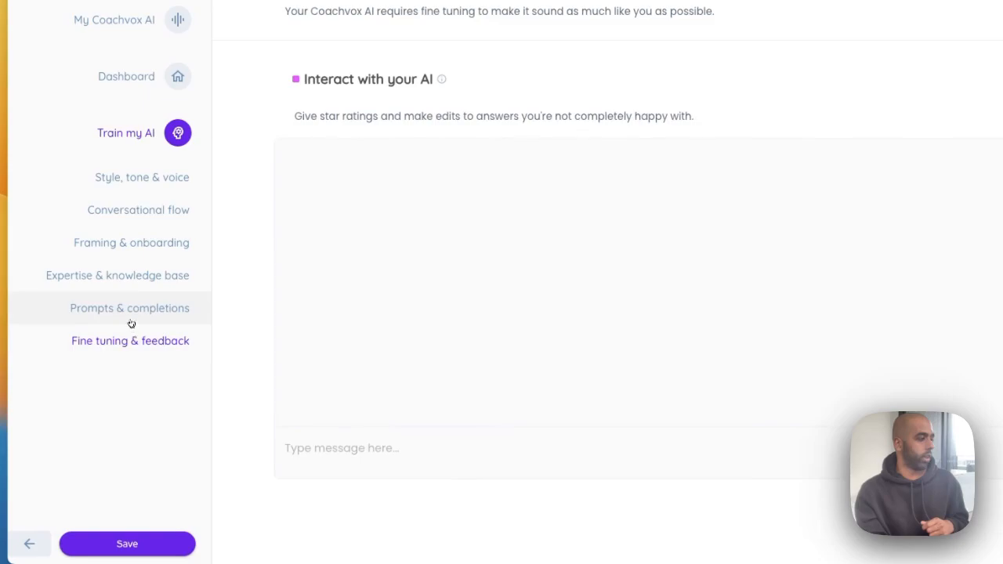
pyautogui.click(131, 312)
pyautogui.click(128, 348)
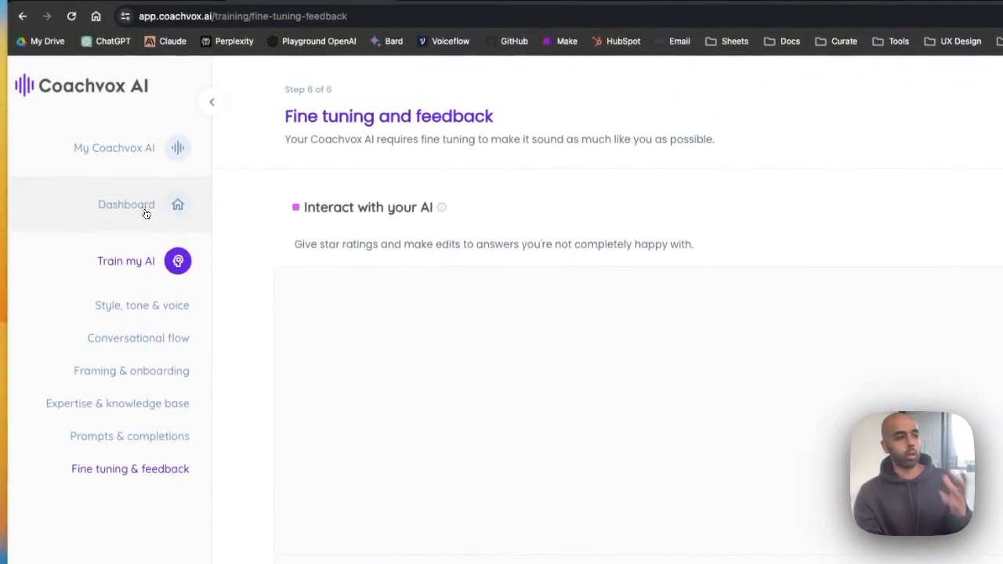
pyautogui.click(145, 214)
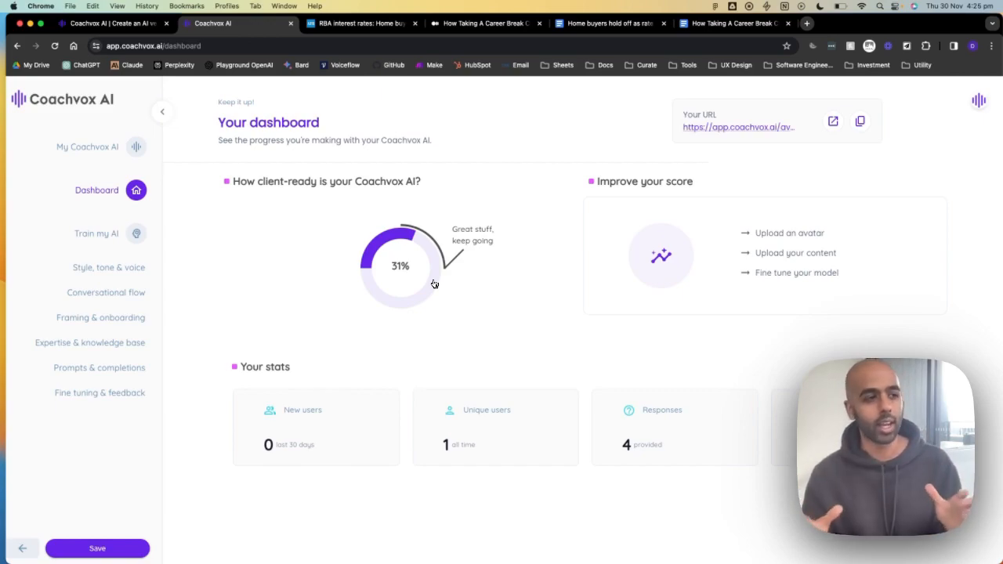
# - Open the clone's public URL, load its pasted /embed address, then shrink Chrome to reveal Safari
pyautogui.click(834, 127)
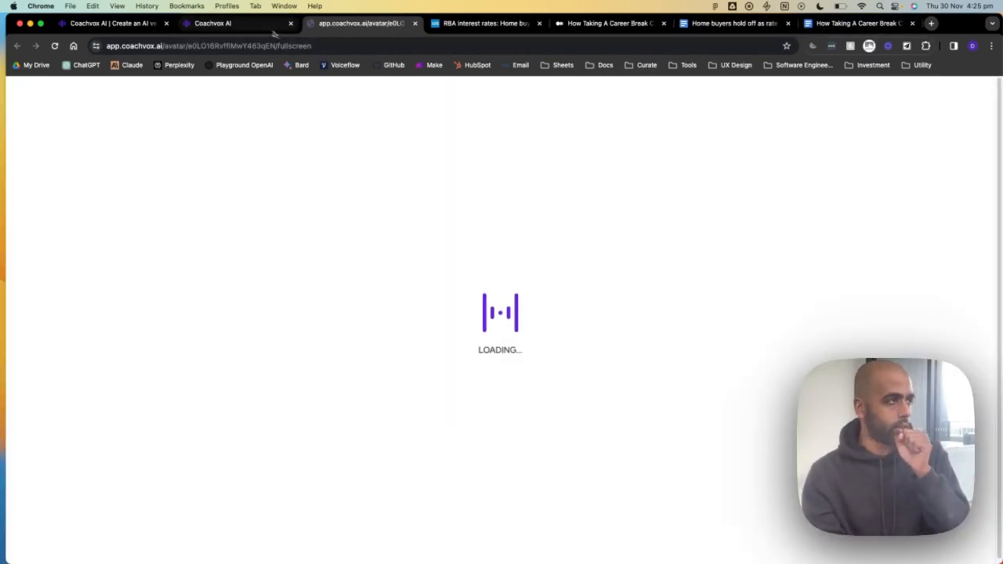
pyautogui.click(271, 29)
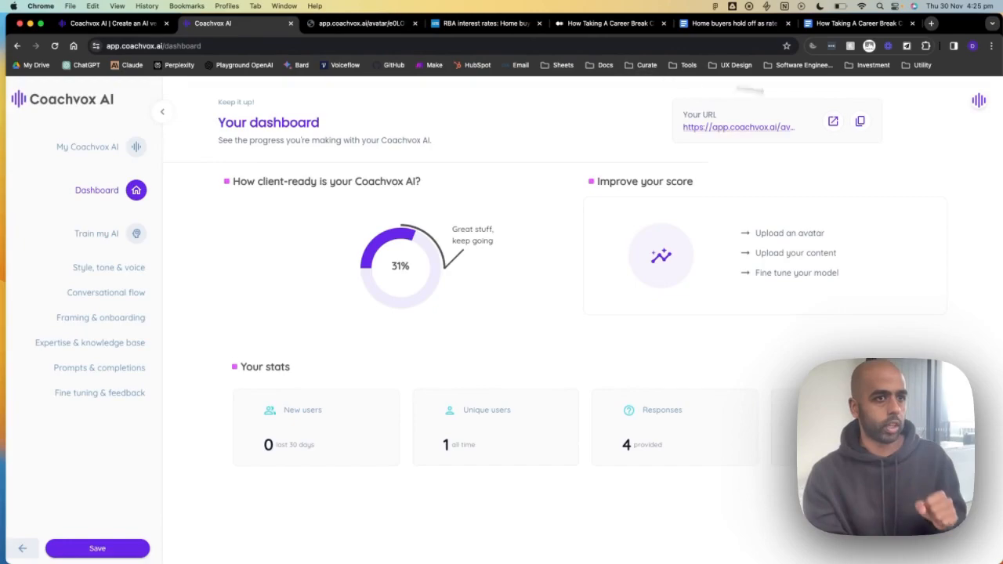
pyautogui.click(387, 28)
pyautogui.click(360, 45)
pyautogui.write('https://app.coachvox.ai/avatar/e0LO16RvffIMwY463qEN/embed')
pyautogui.press('Return')
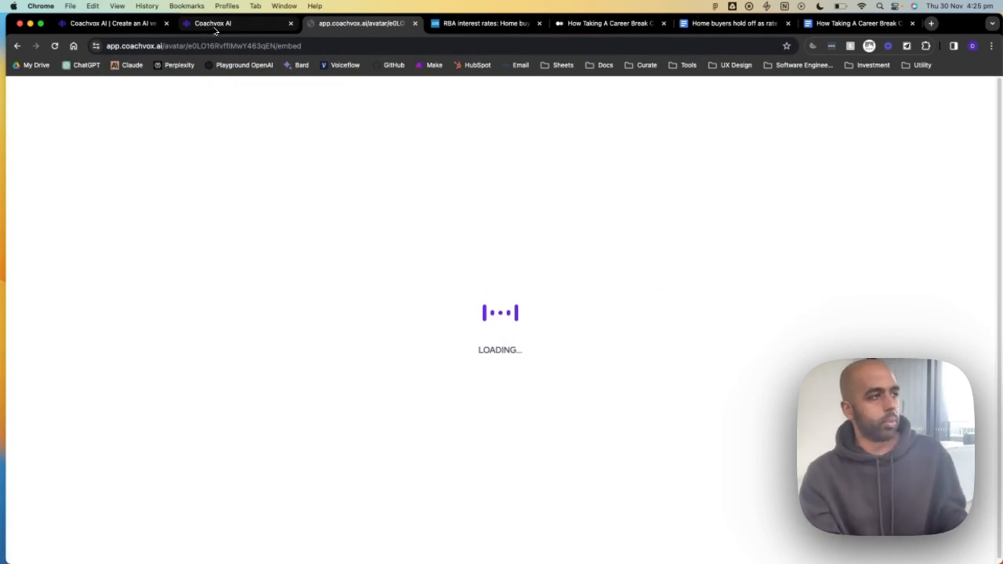
pyautogui.moveTo(7, 16); pyautogui.dragTo(249, 105)
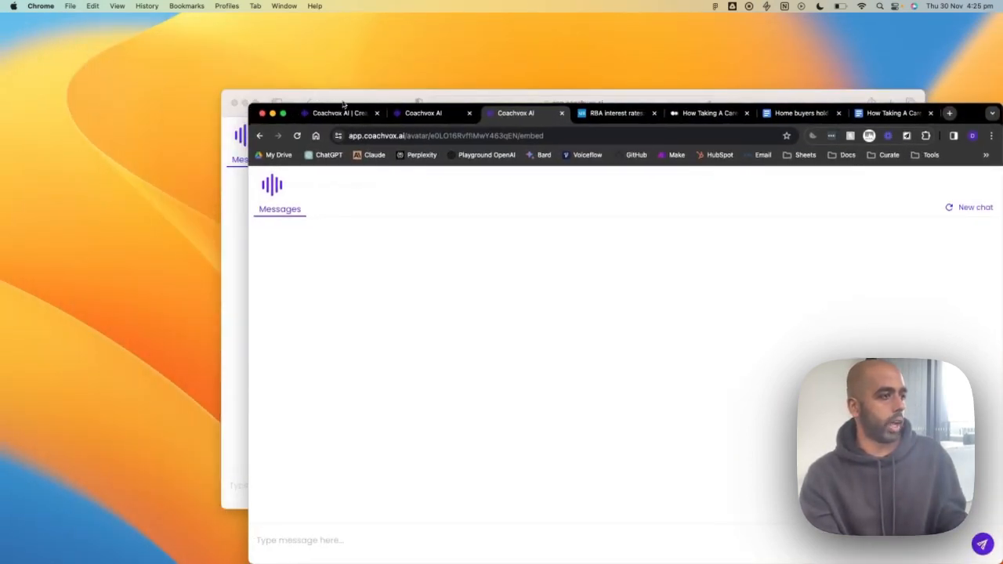
pyautogui.moveTo(347, 101); pyautogui.dragTo(154, 47)
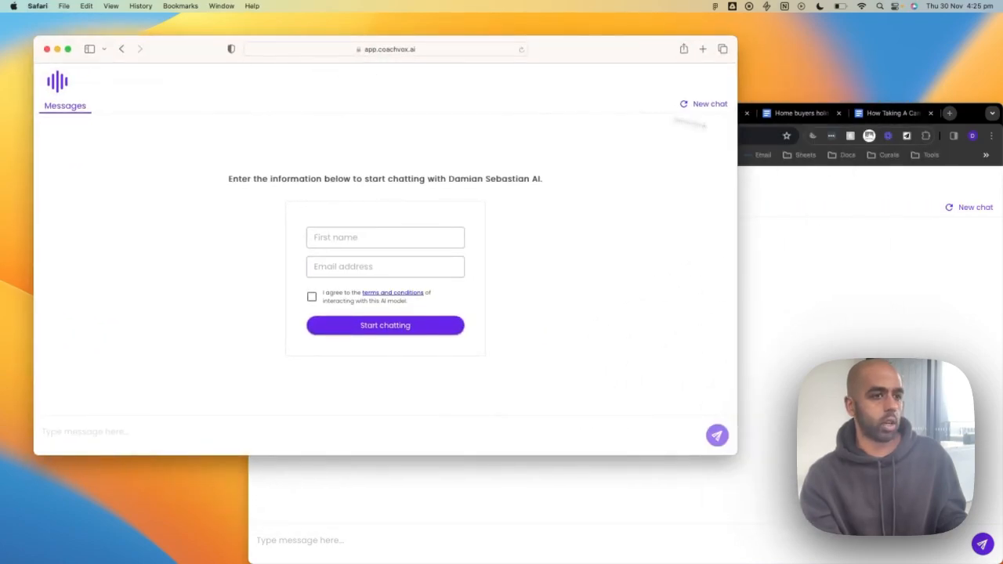
# - Hide Chrome and make the Safari chat sign-up window fill the screen
pyautogui.click(871, 249)
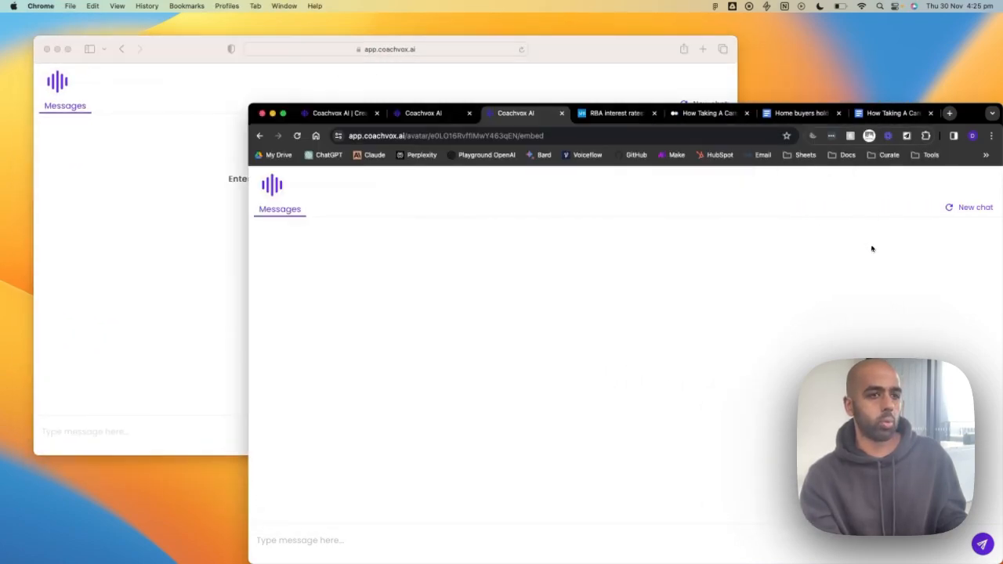
pyautogui.click(272, 113)
pyautogui.click(67, 49)
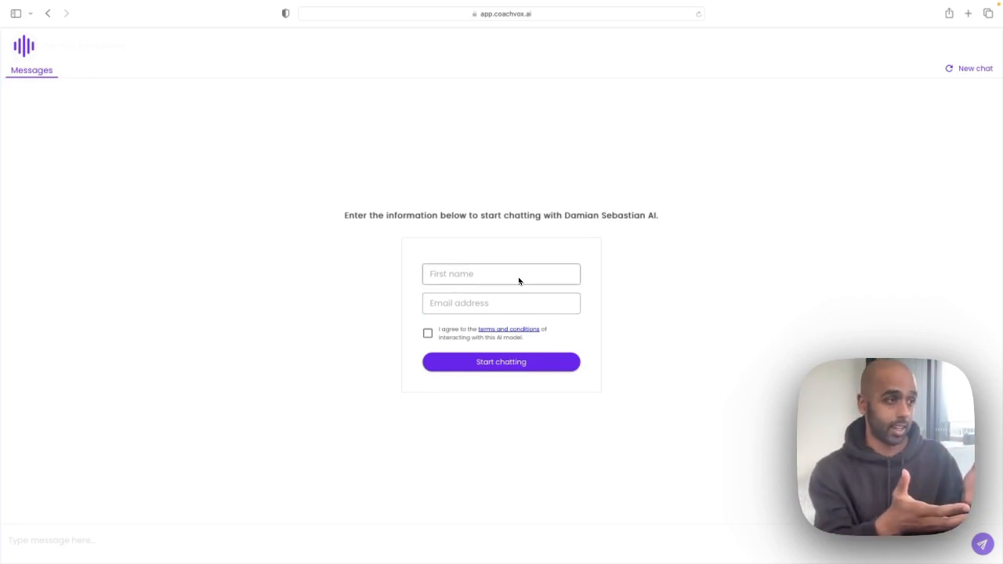
pyautogui.moveTo(354, 217); pyautogui.dragTo(700, 224)
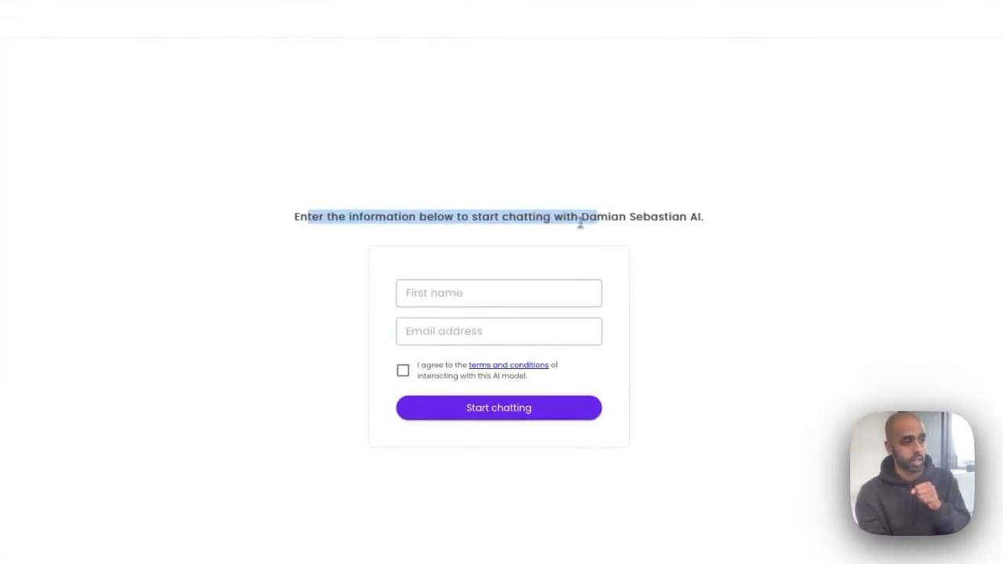
pyautogui.click(701, 224)
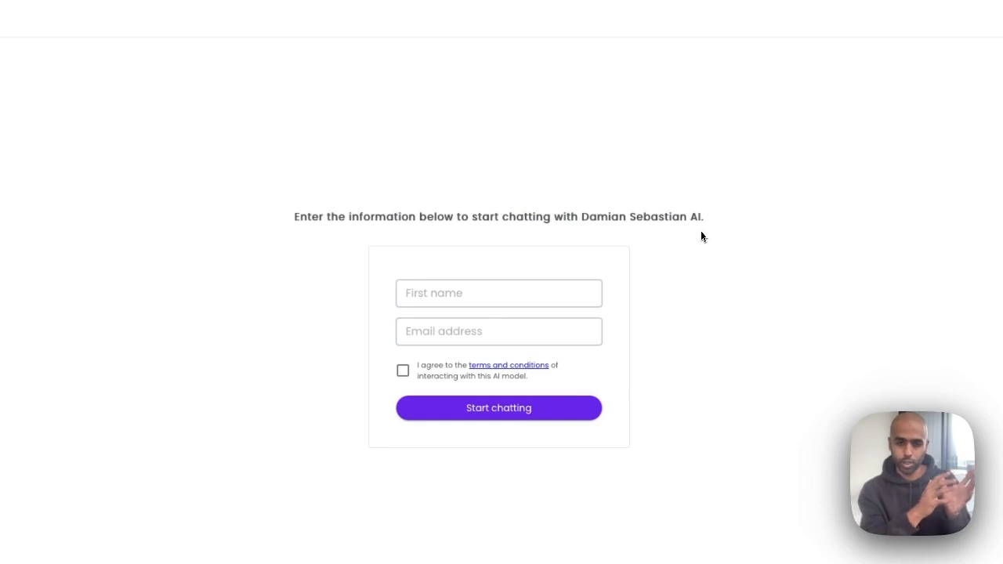
# - Enter the visitor's first name and e-mail address, accept the terms, and start chatting
pyautogui.click(502, 293)
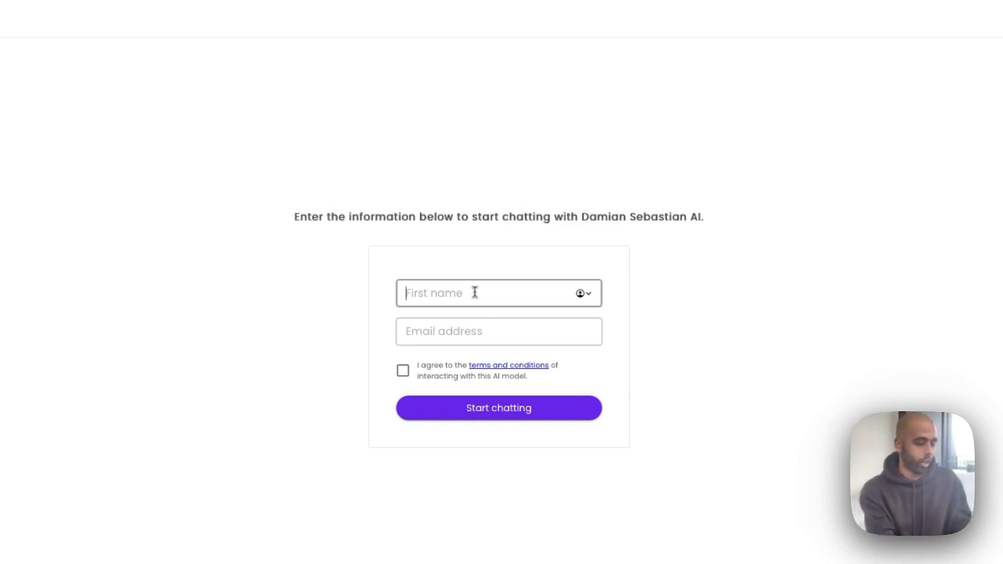
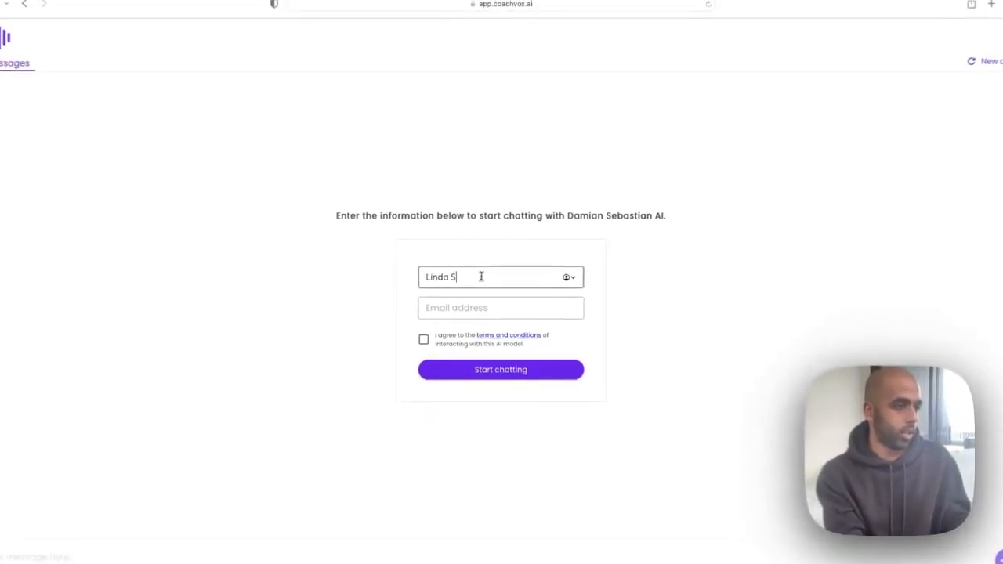
pyautogui.press('Tab')
pyautogui.write('l')
pyautogui.press('BackSpace')
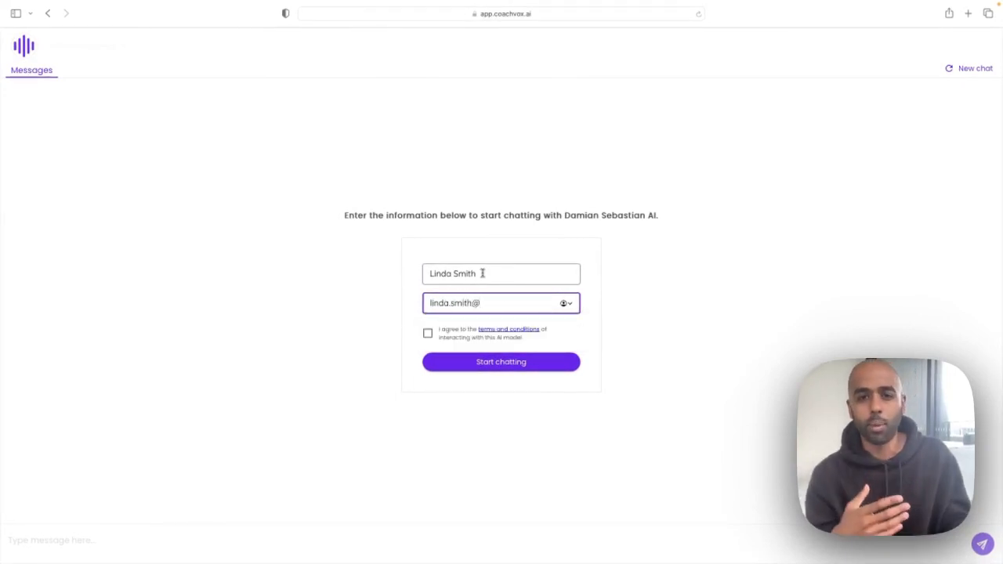
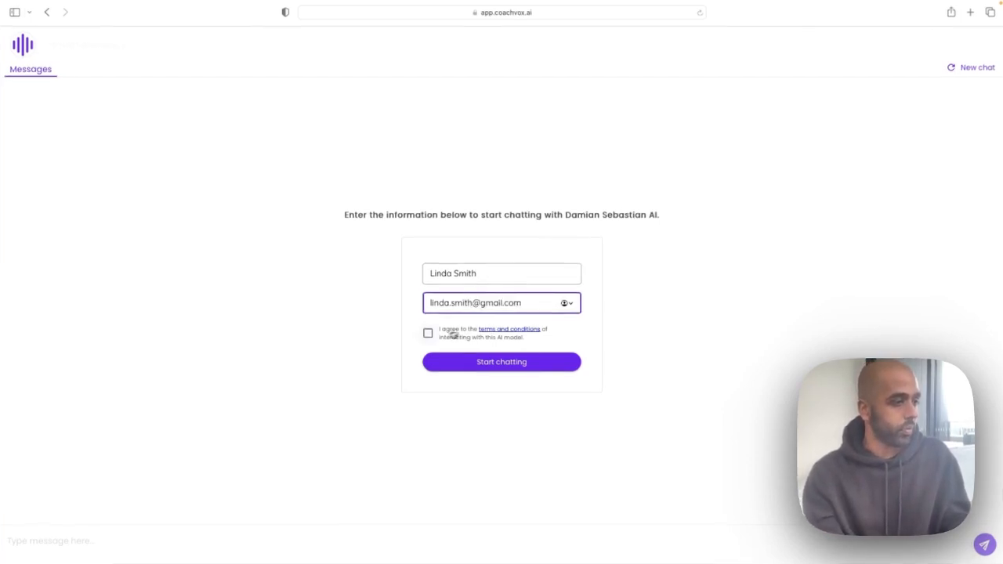
pyautogui.click(429, 333)
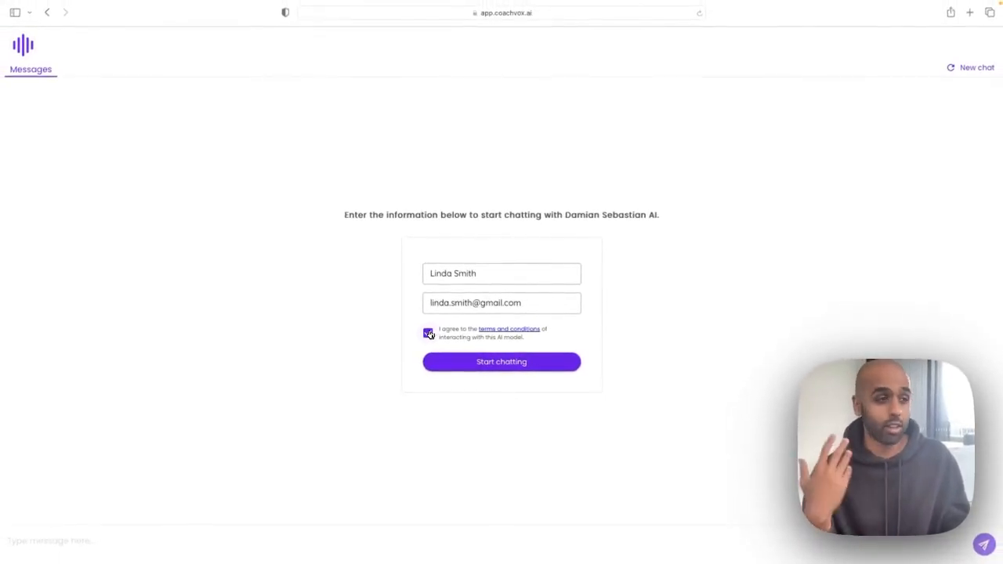
pyautogui.click(491, 359)
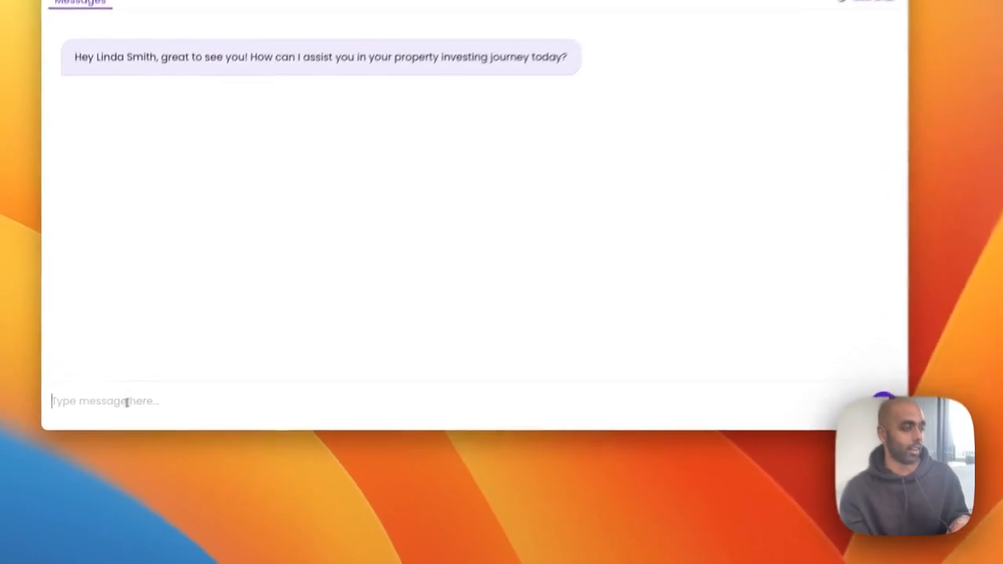
# - Ask the clone if it's a good time to buy, then explain needing a family home before marrying
pyautogui.click(98, 430)
pyautogui.write("I don't know")
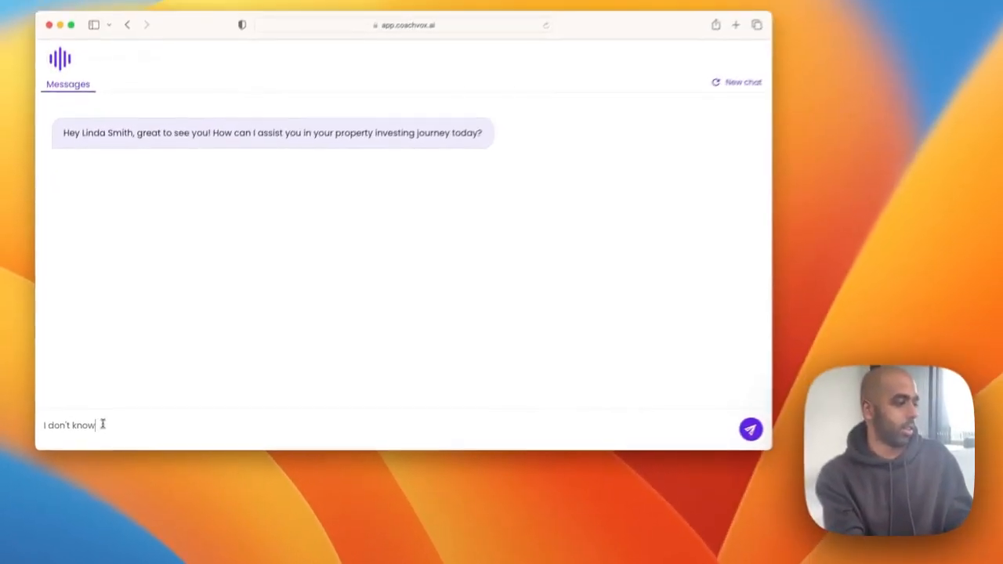
pyautogui.press('BackSpace')
pyautogui.press('BackSpace')
pyautogui.press('BackSpace')
pyautogui.press('BackSpace')
pyautogui.press('BackSpace')
pyautogui.press('BackSpace')
pyautogui.press('BackSpace')
pyautogui.press('BackSpace')
pyautogui.press('BackSpace')
pyautogui.press('BackSpace')
pyautogui.press('BackSpace')
pyautogui.press('BackSpace')
pyautogui.press('BackSpace')
pyautogui.write("I'm")
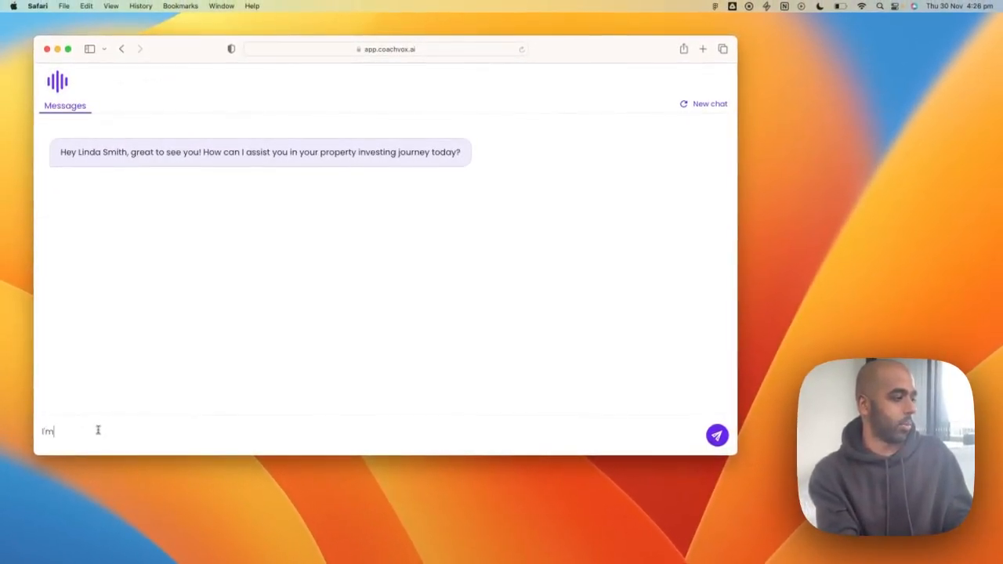
pyautogui.write(' looking to buy ')
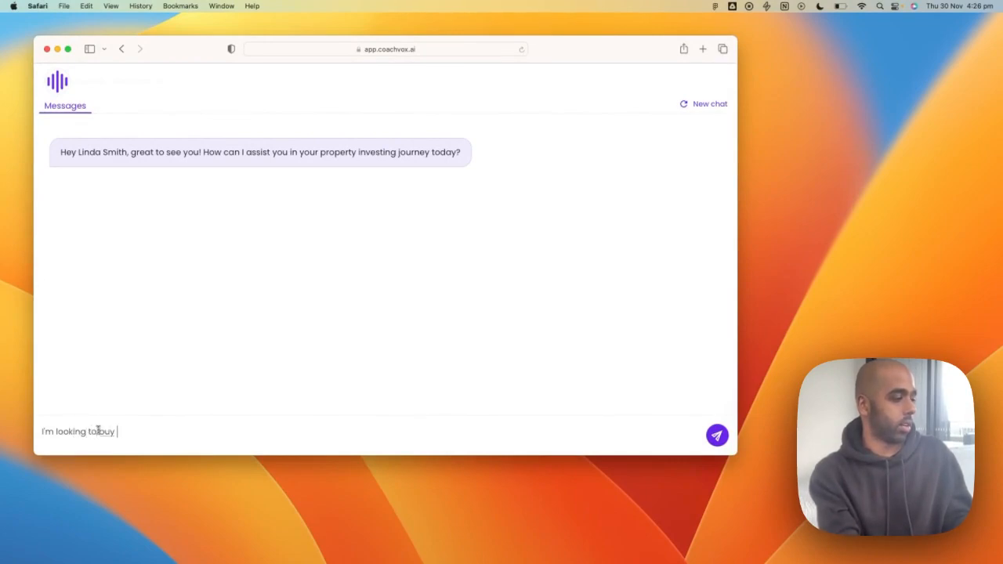
pyautogui.write('a property soon. Is it a good time to buy')
pyautogui.press('Return')
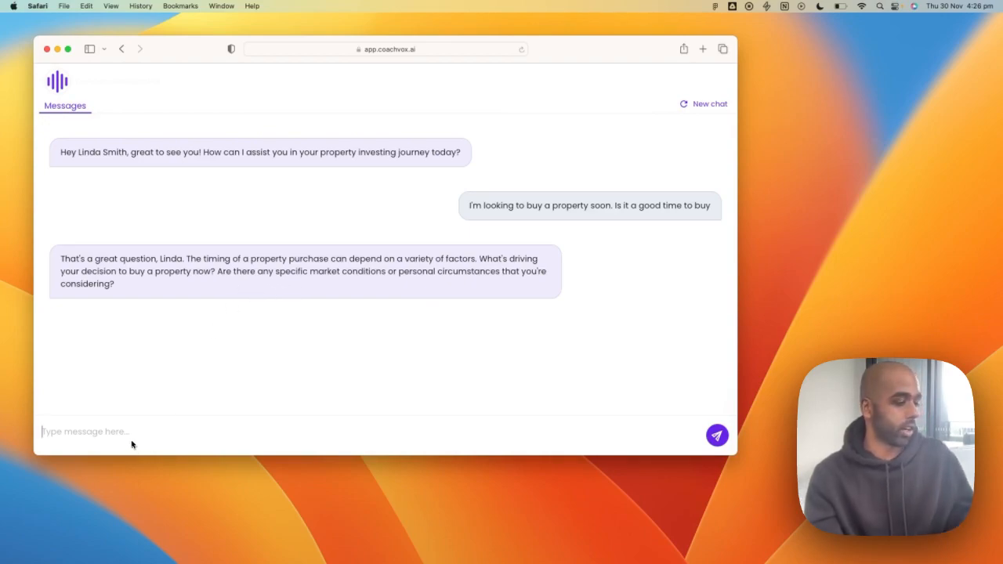
pyautogui.write("I'm just about ")
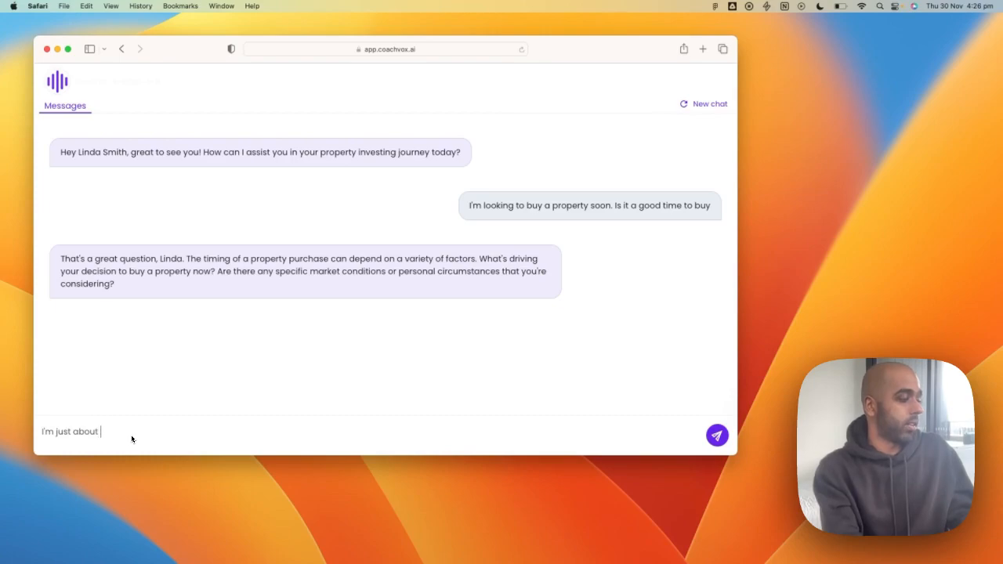
pyautogui.write('to get married so ')
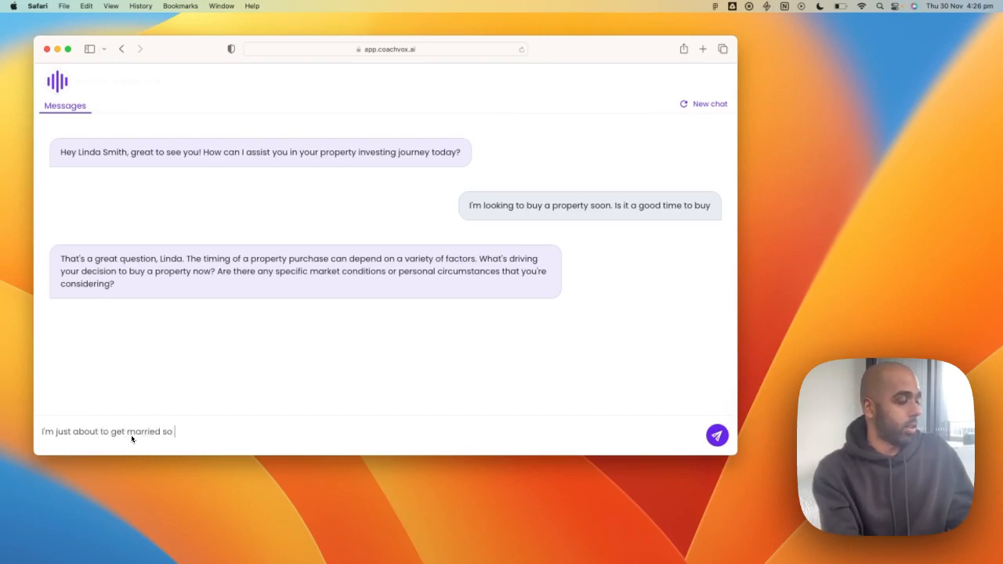
pyautogui.write("I'm lookin")
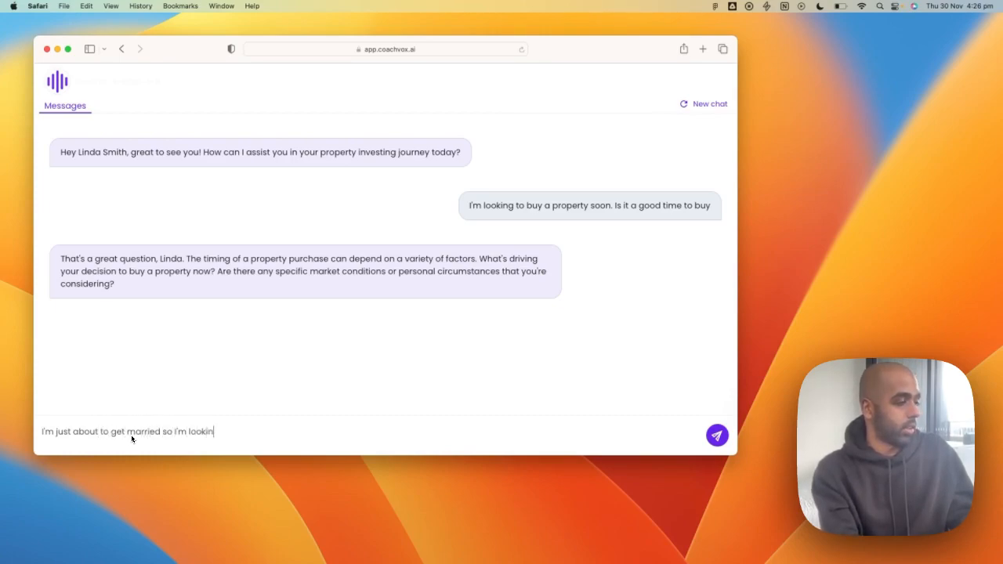
pyautogui.write('g to buy so we')
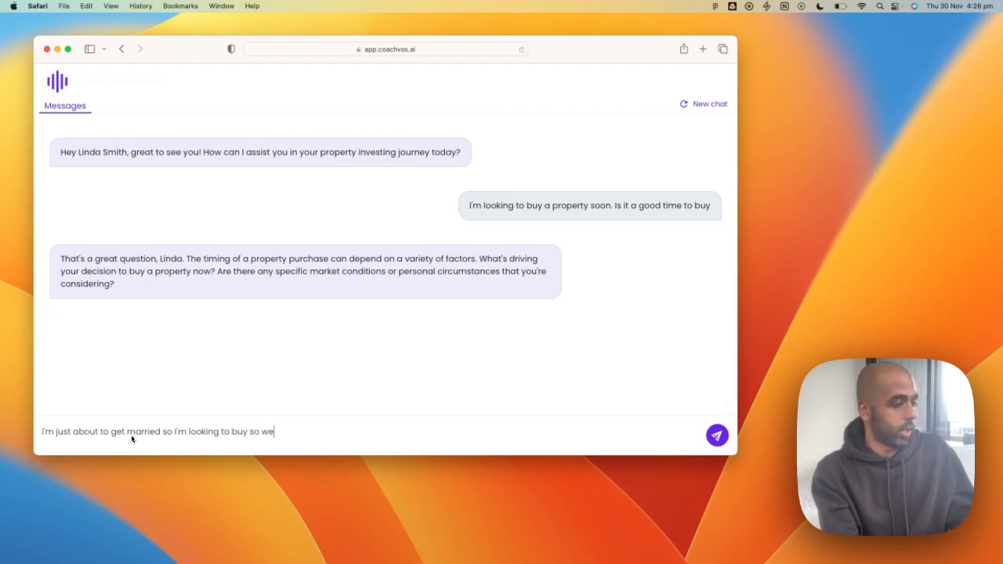
pyautogui.write(' have a family home to move into')
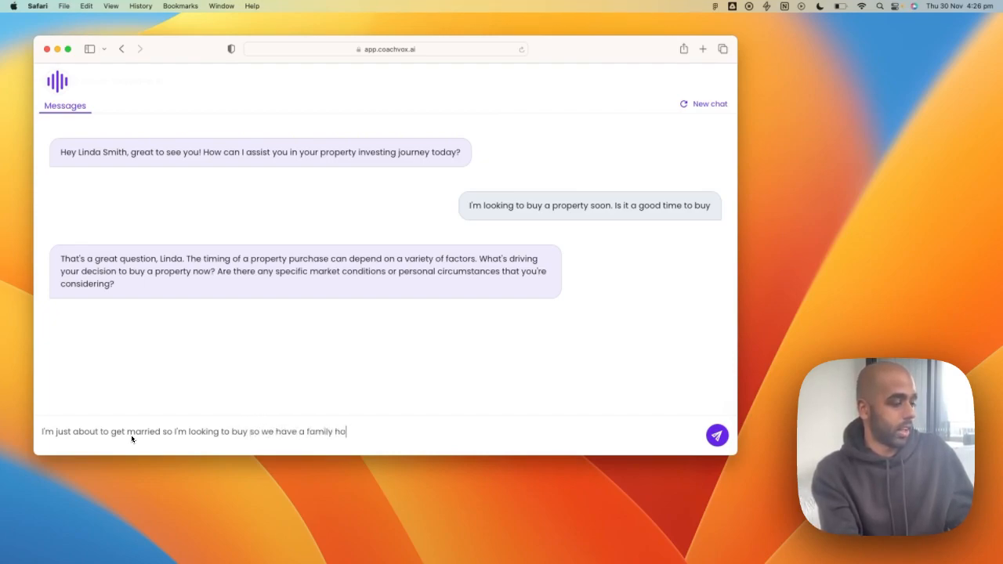
pyautogui.press('Return')
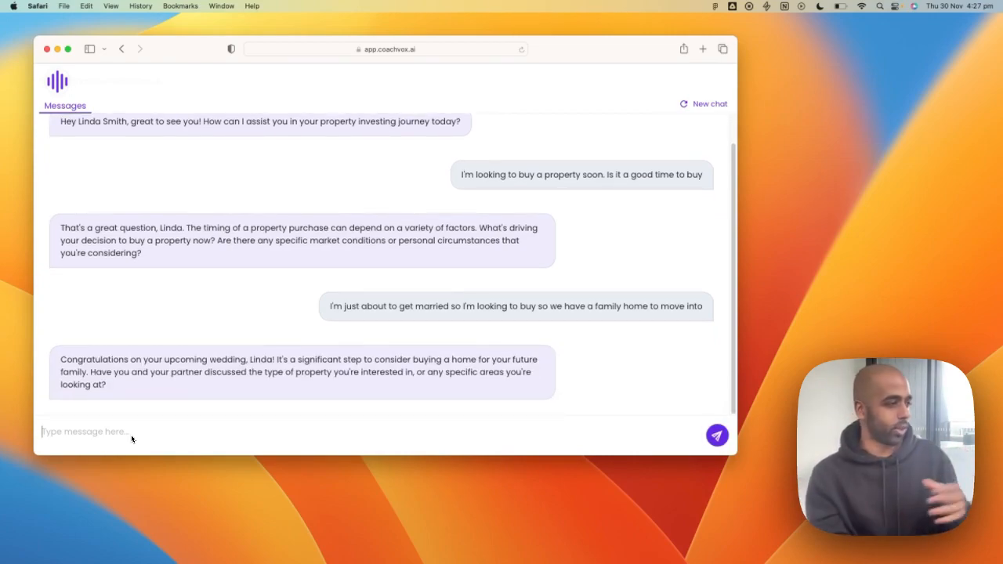
# - Enlarge the Safari chat window after reading the clone's reply, then switch to Chrome
pyautogui.moveTo(227, 395); pyautogui.dragTo(68, 361)
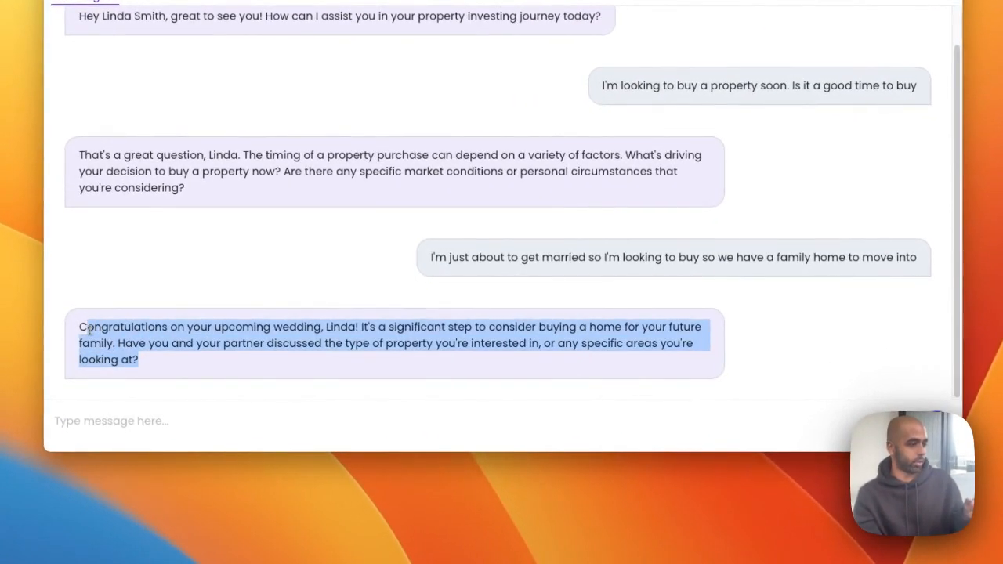
pyautogui.click(152, 355)
pyautogui.moveTo(150, 357); pyautogui.dragTo(130, 349)
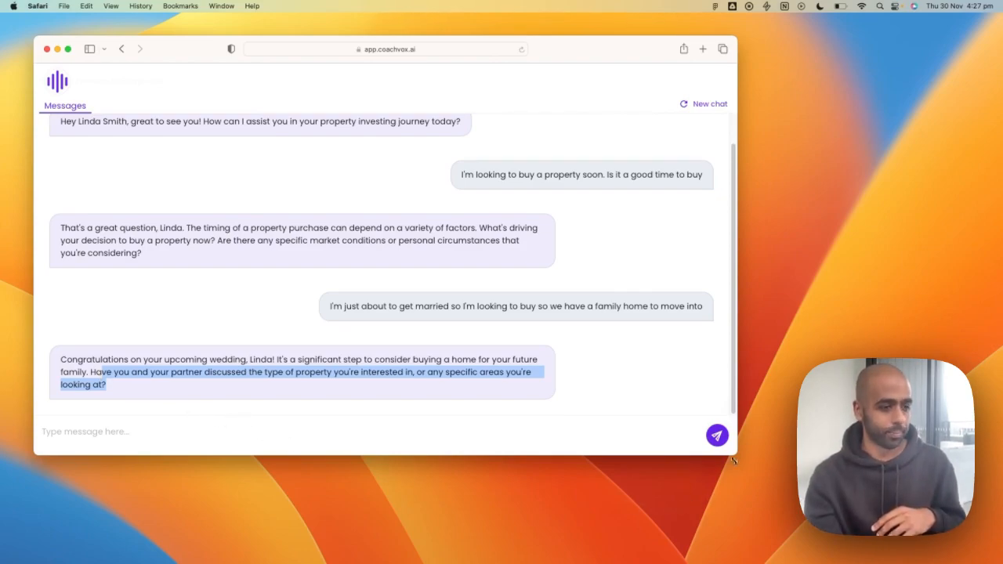
pyautogui.moveTo(734, 459); pyautogui.dragTo(943, 506)
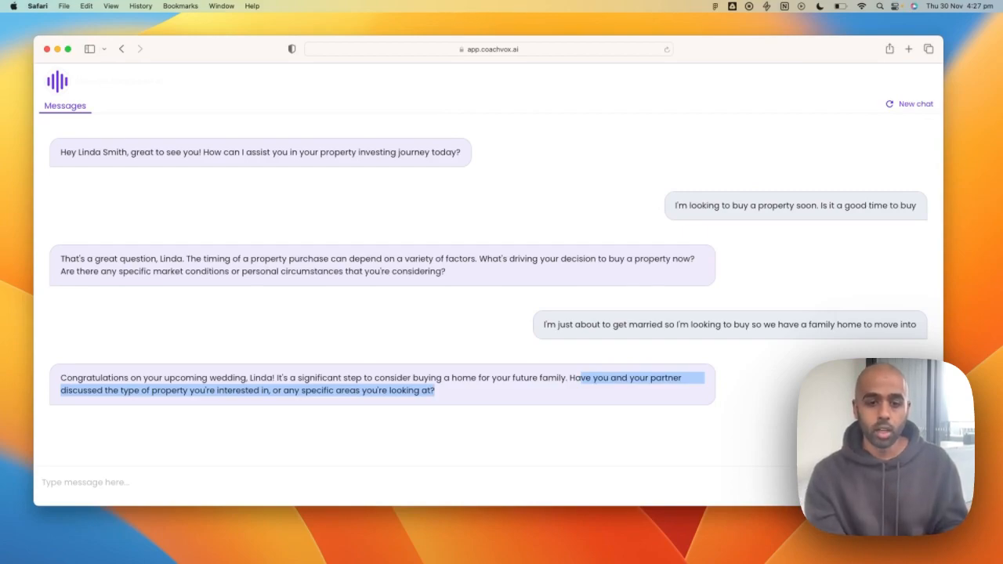
pyautogui.press('super+Tab')
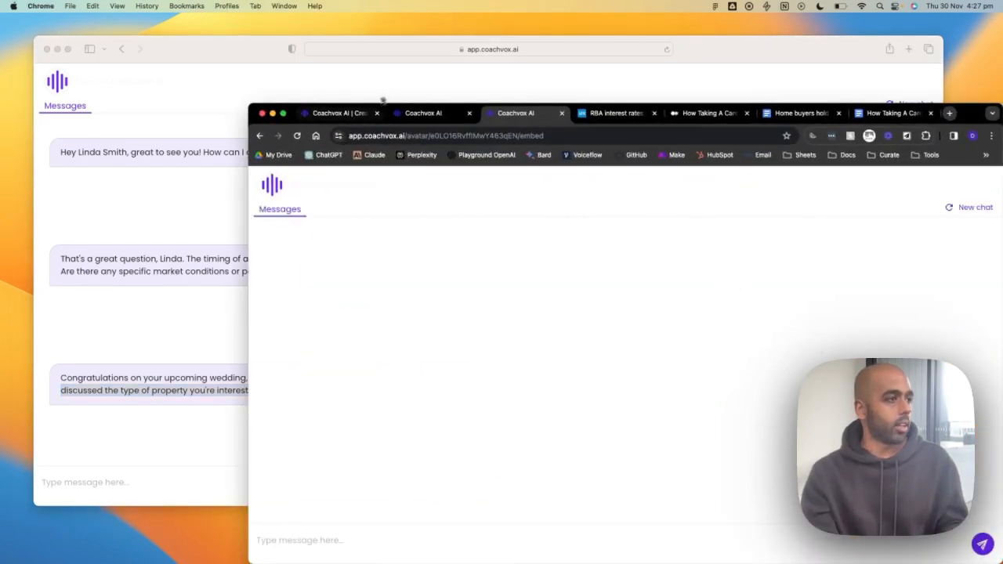
# - Bring Chrome back to the front on the Coachvox dashboard tab and make it full screen
pyautogui.click(364, 113)
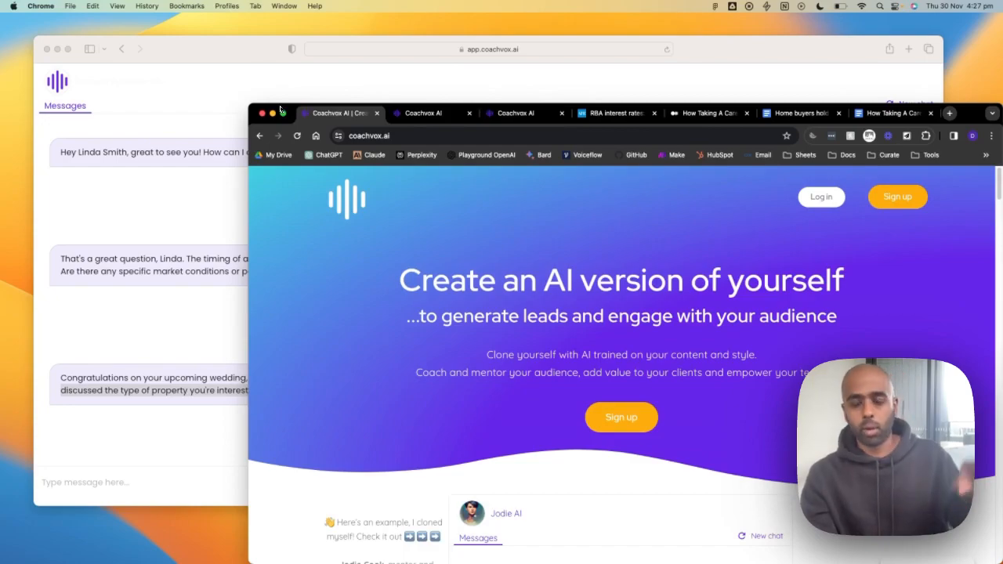
pyautogui.click(211, 166)
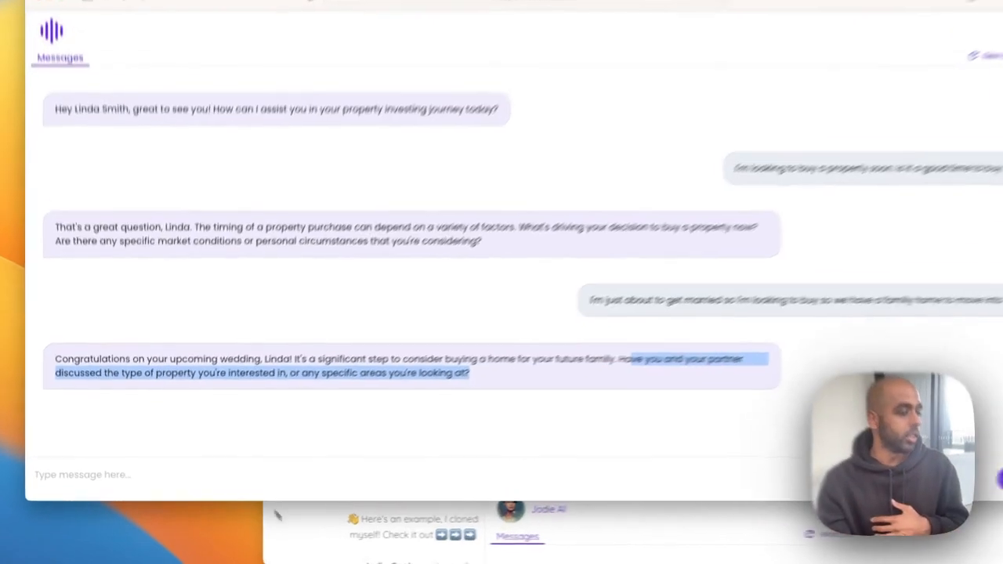
pyautogui.click(291, 533)
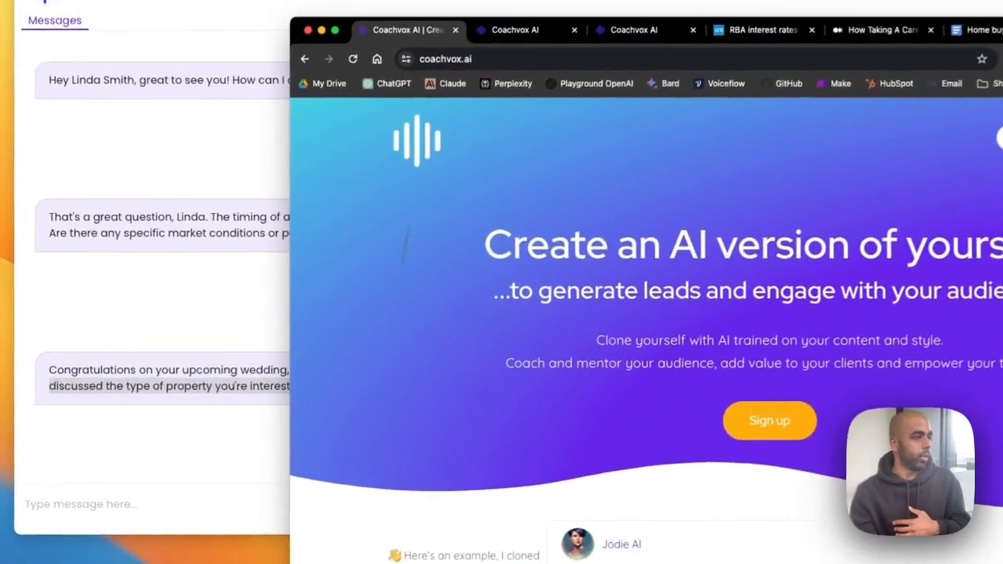
pyautogui.moveTo(295, 108); pyautogui.dragTo(266, 93)
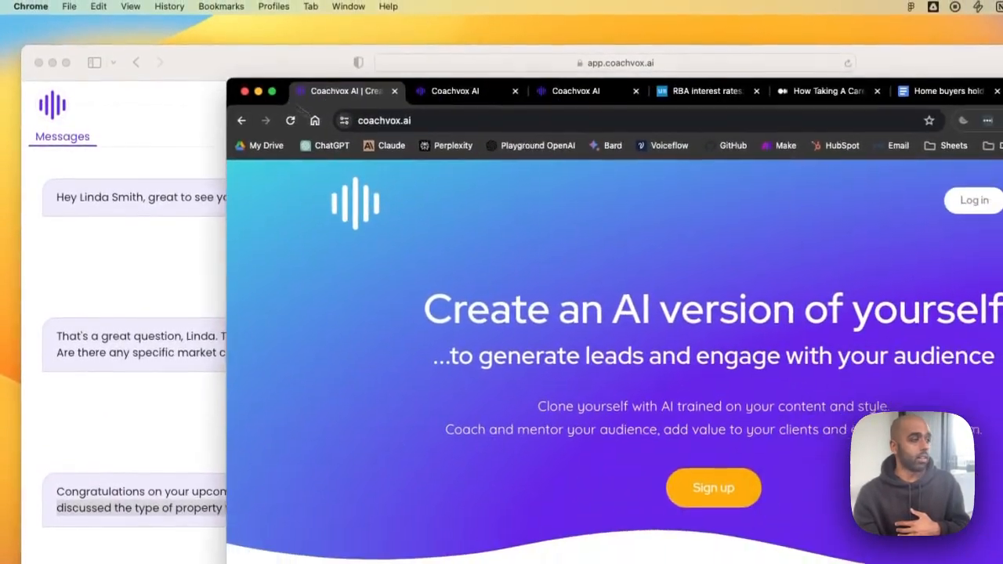
pyautogui.click(419, 89)
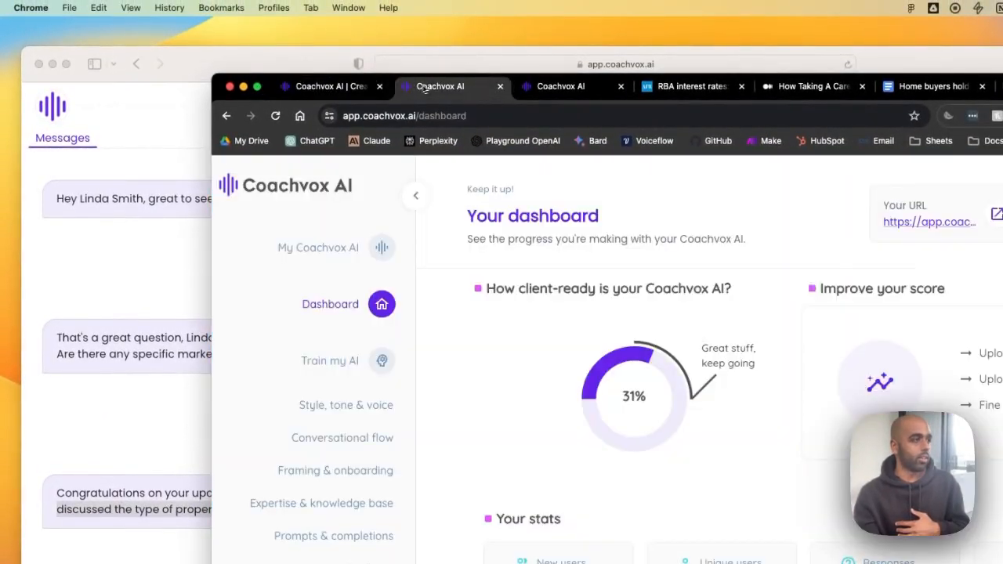
pyautogui.click(258, 89)
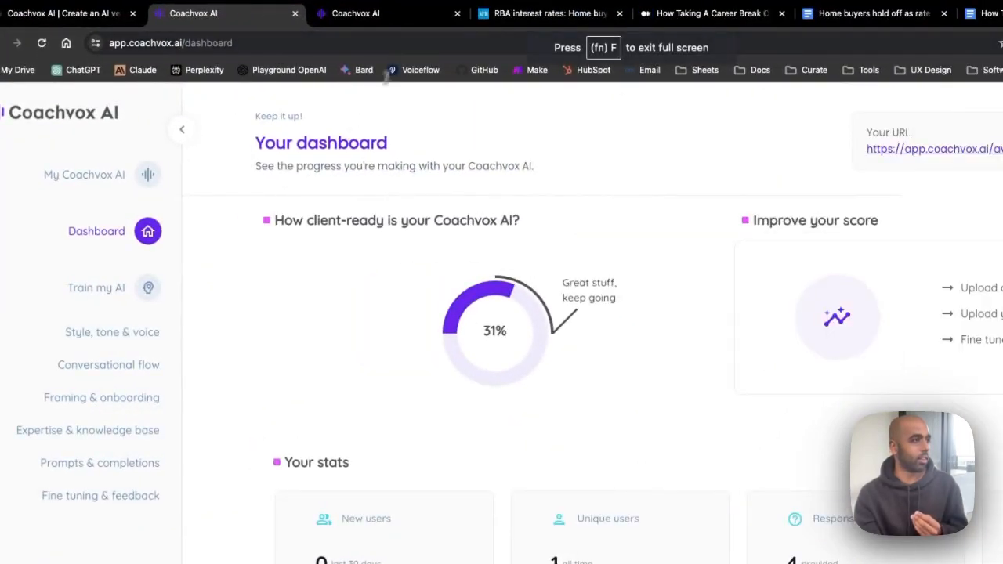
# - Reload the dashboard to show 2 unique users and 7 responses, then open the Unique users list
pyautogui.click(391, 45)
pyautogui.press('Return')
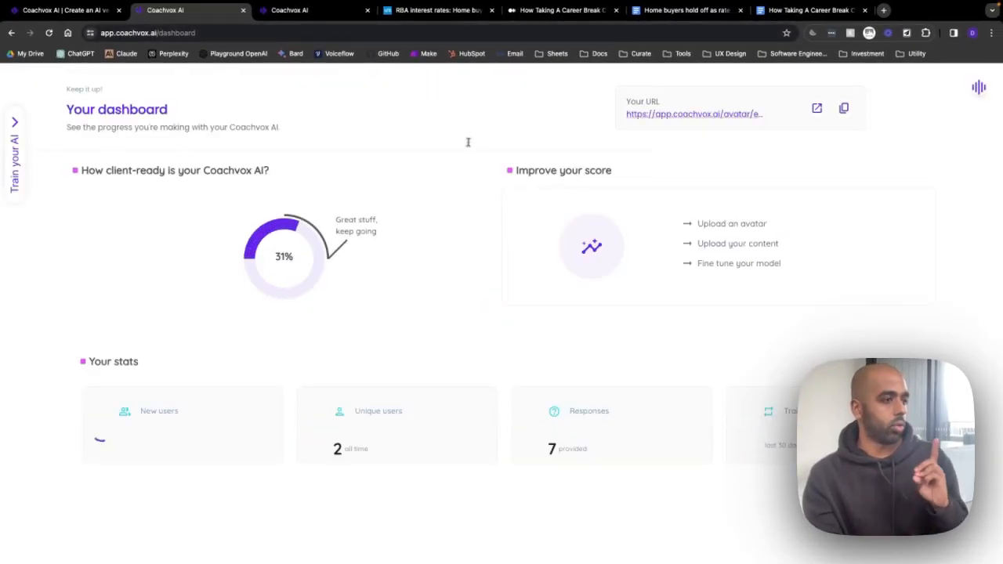
pyautogui.click(391, 423)
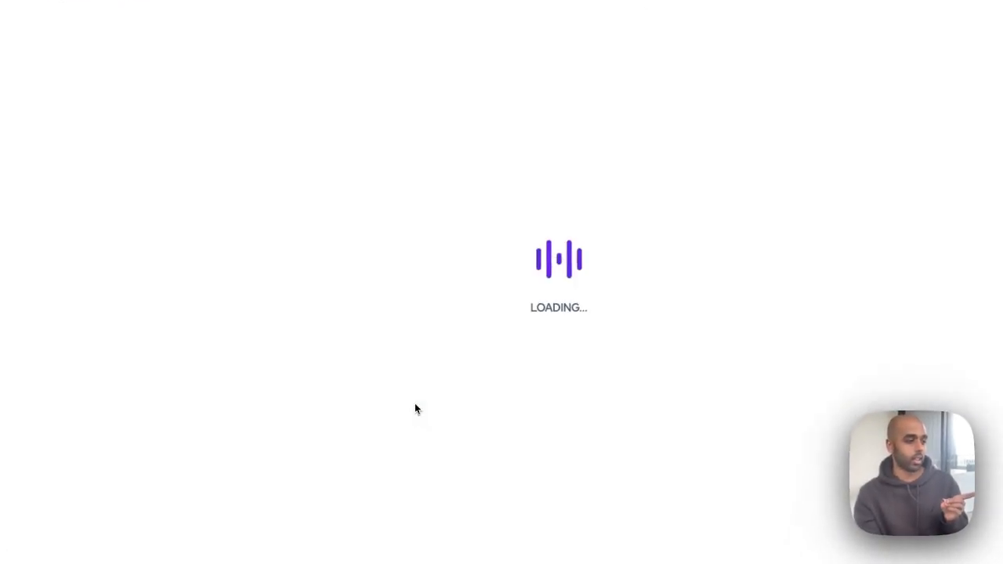